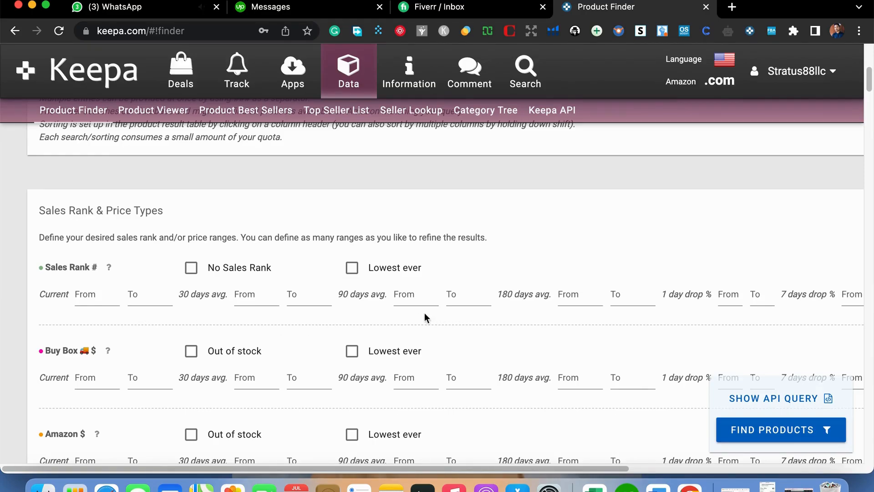
- Set the Sales Rank 90 days average range from 1 to 40000
click(417, 298)
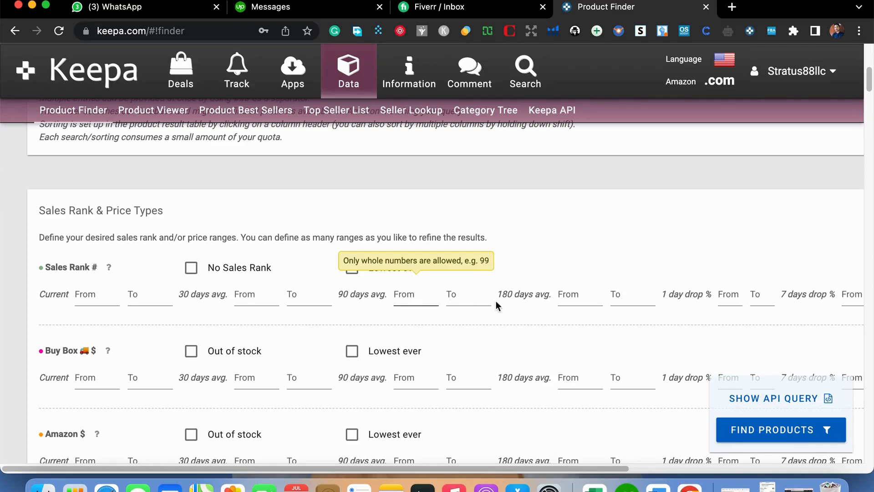
click(410, 300)
text(1)
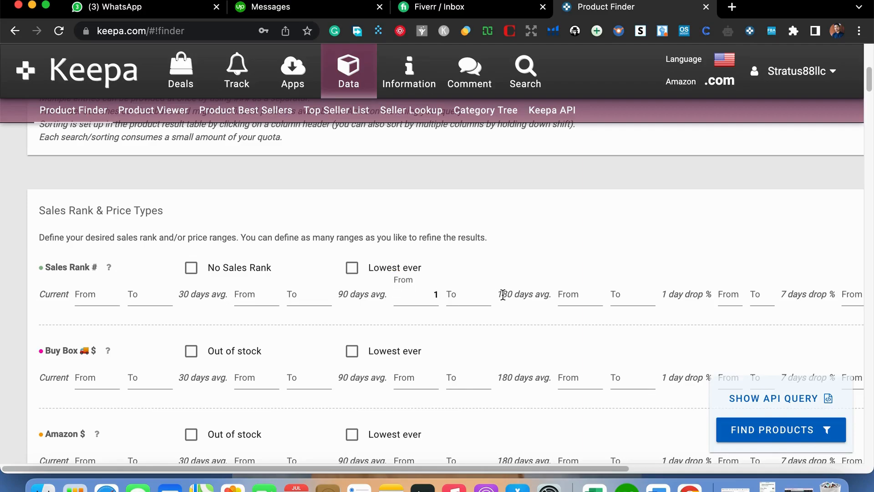
click(478, 295)
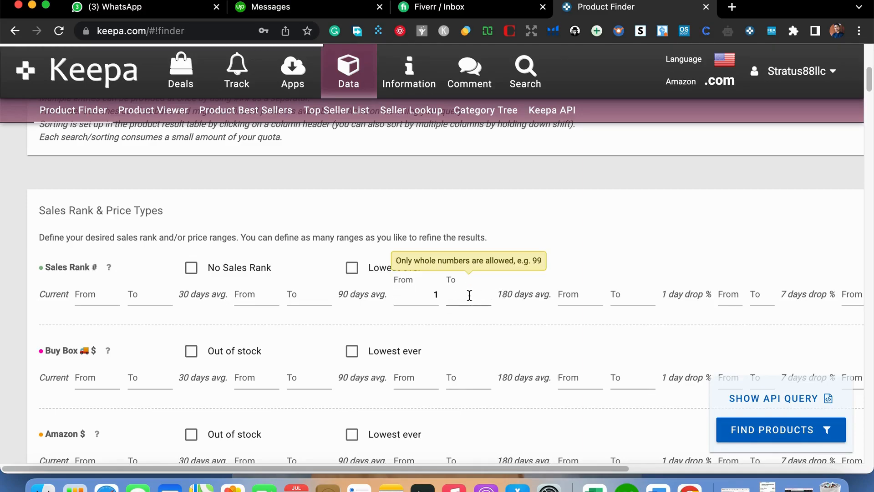
text(4)
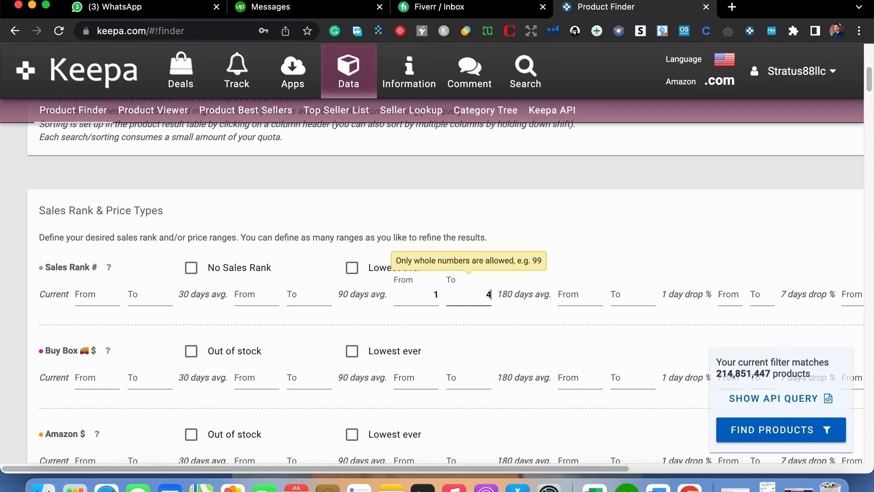
text(0000)
click(465, 333)
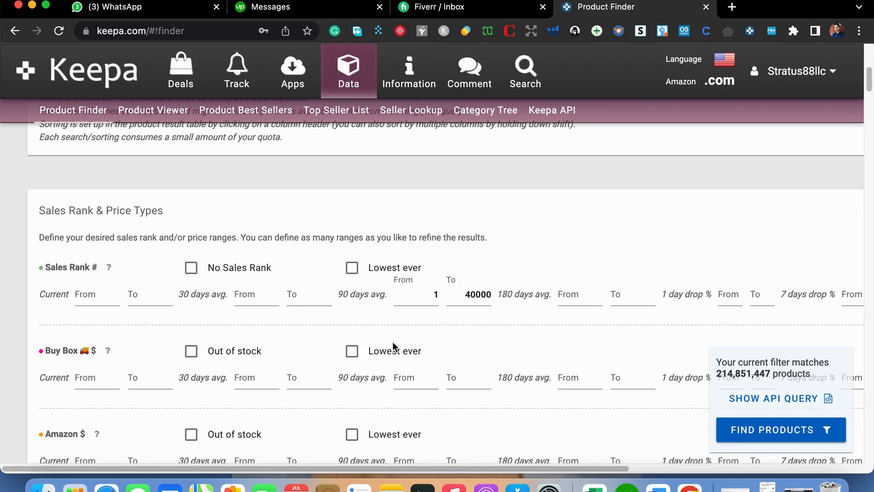
- Restrict the Amazon price filter to products that are out of stock
scroll(441, 336, down, 3)
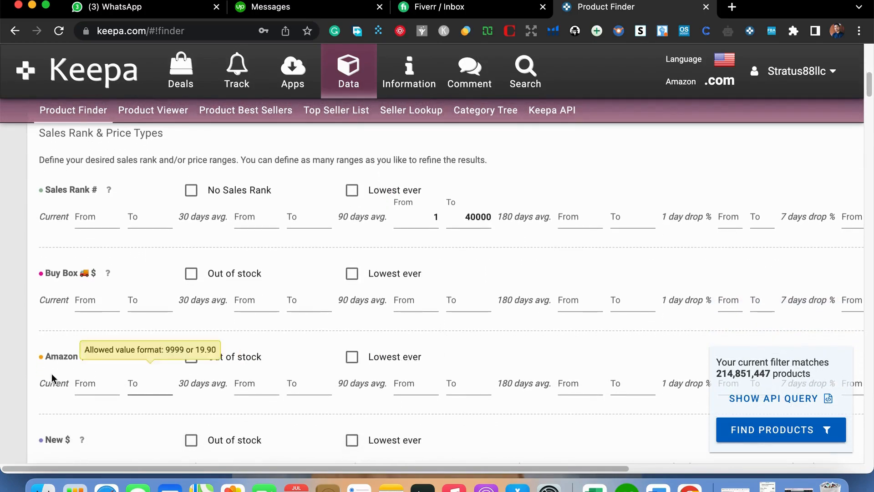
scroll(182, 357, down, 2)
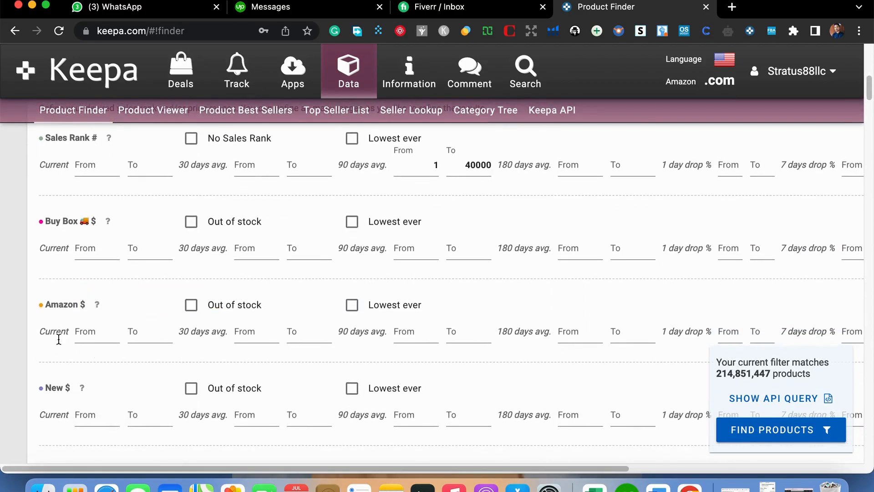
click(191, 304)
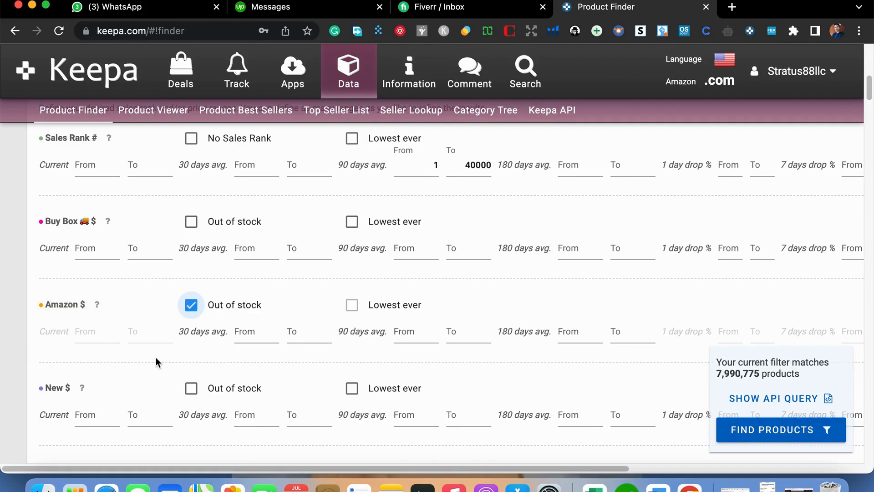
- Set the current List Price range from 5 to 25 dollars
scroll(154, 356, down, 2)
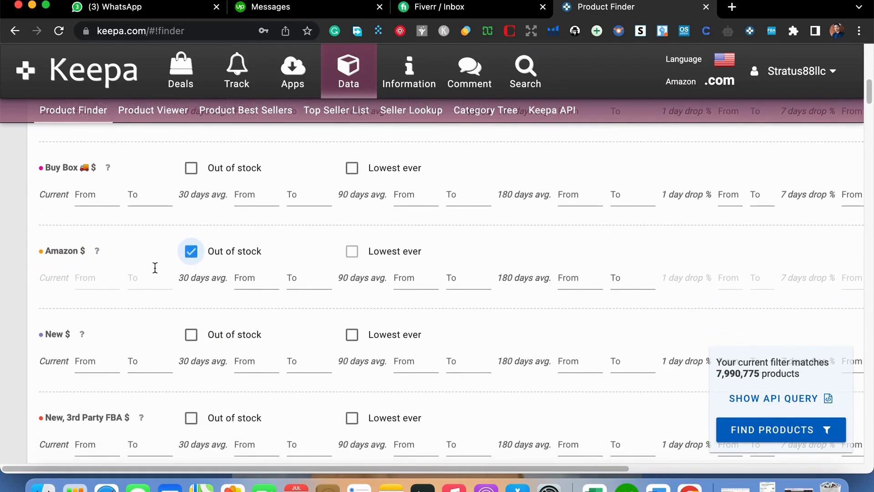
scroll(205, 298, down, 4)
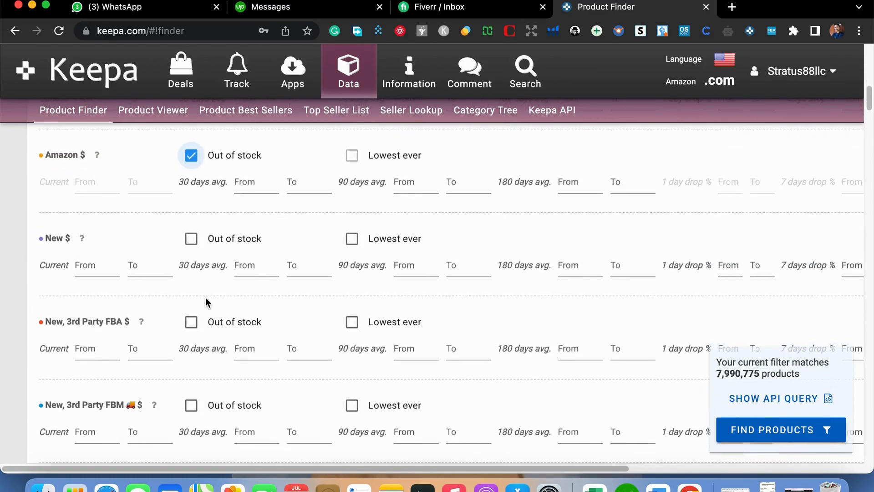
scroll(206, 301, down, 2)
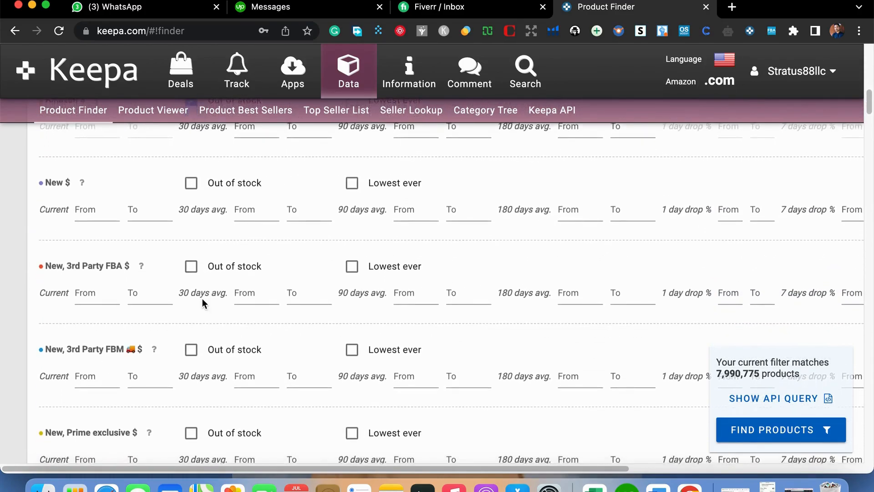
scroll(201, 299, down, 4)
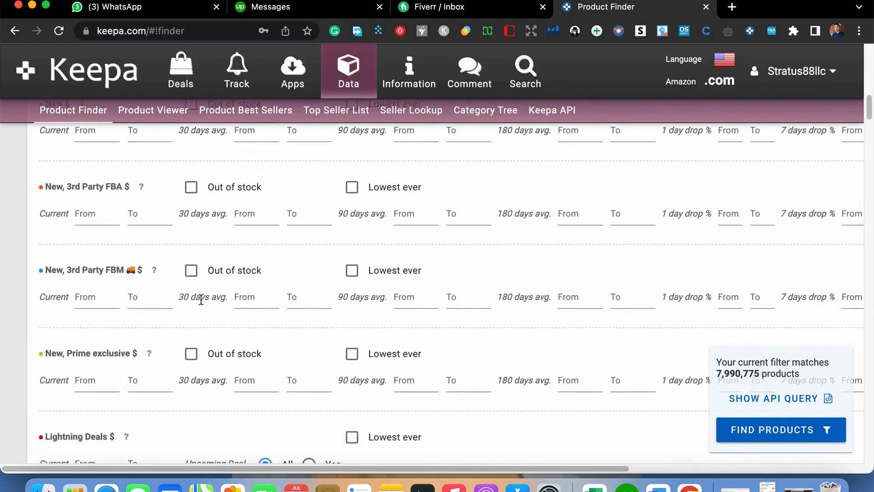
scroll(201, 298, down, 7)
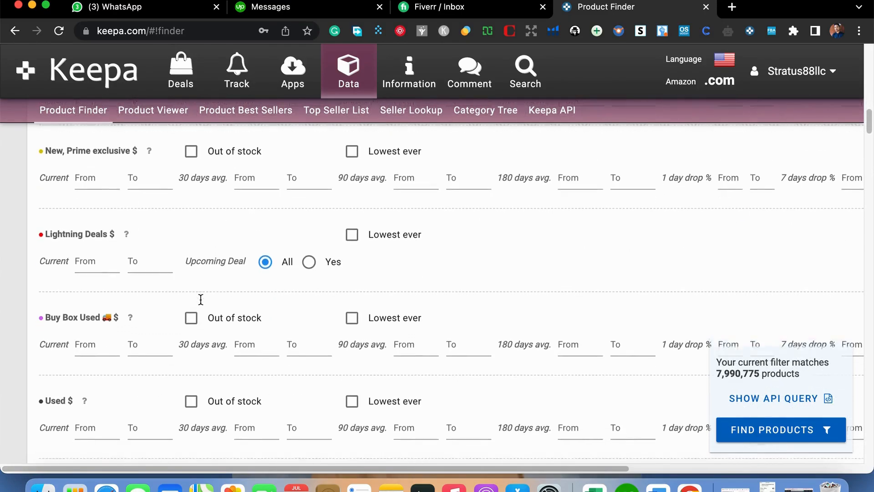
scroll(201, 299, down, 3)
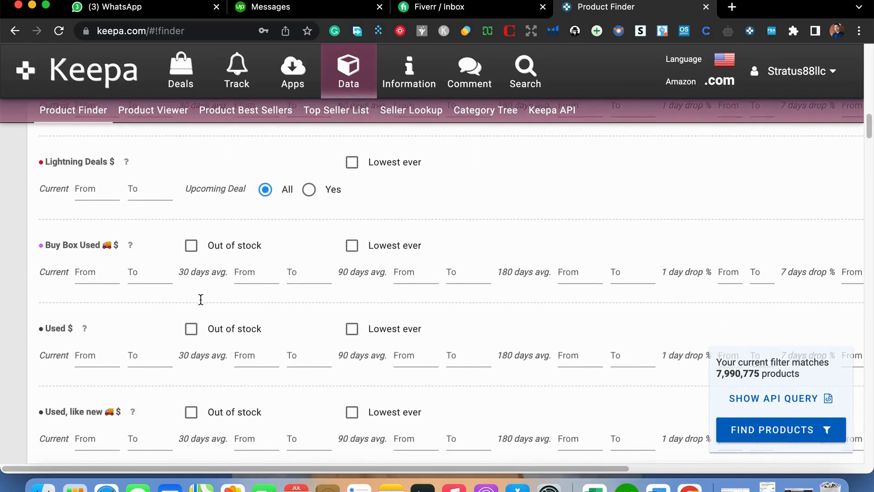
scroll(201, 299, down, 7)
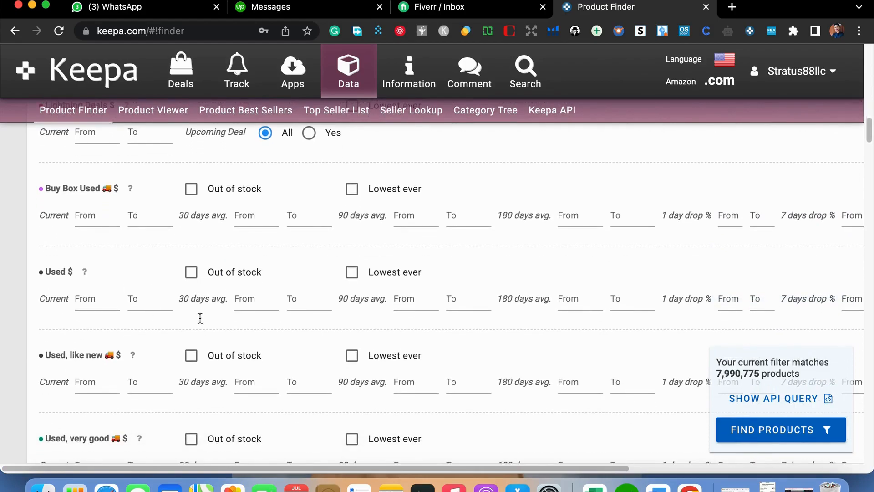
scroll(199, 320, down, 8)
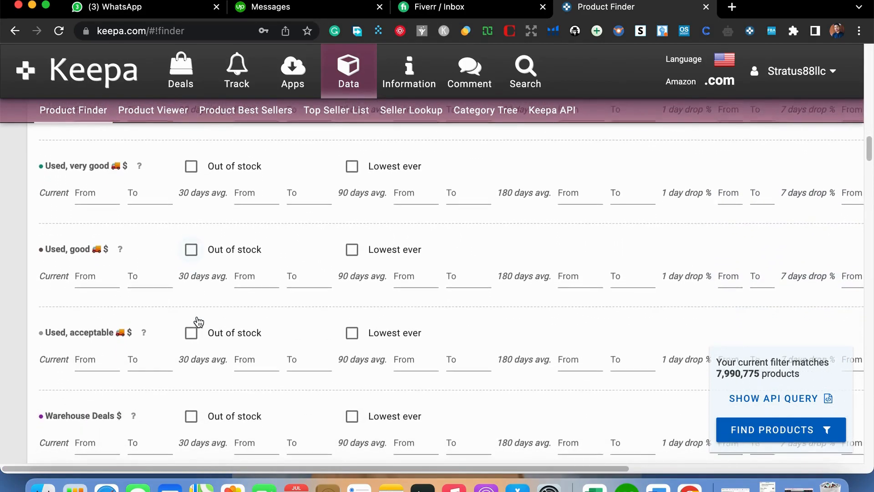
scroll(199, 322, down, 19)
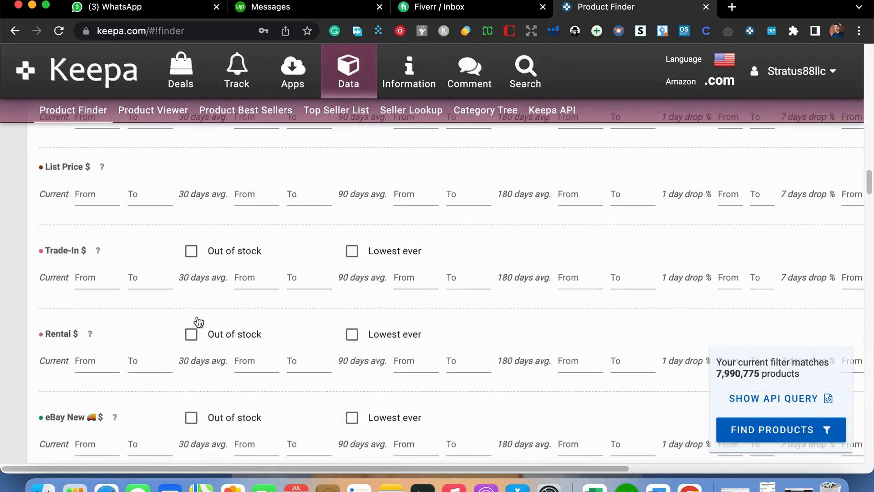
scroll(199, 322, up, 5)
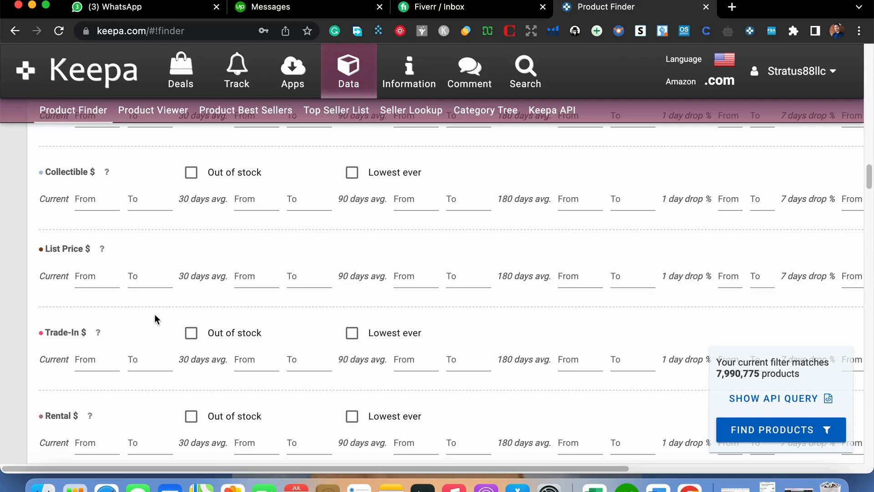
click(90, 278)
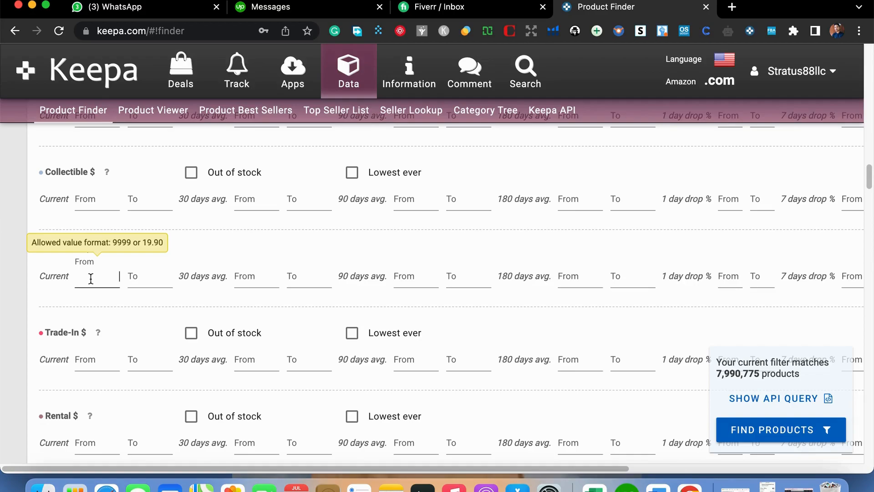
text(5)
click(136, 277)
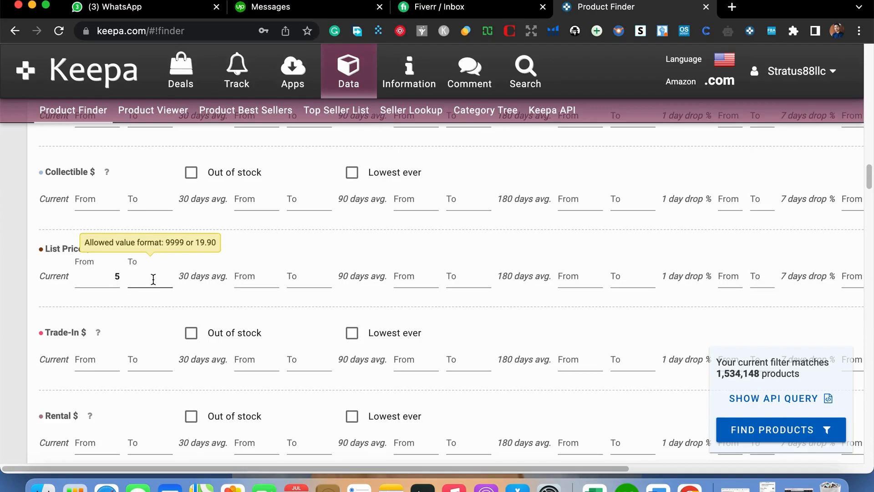
text(25)
click(195, 311)
scroll(129, 301, down, 3)
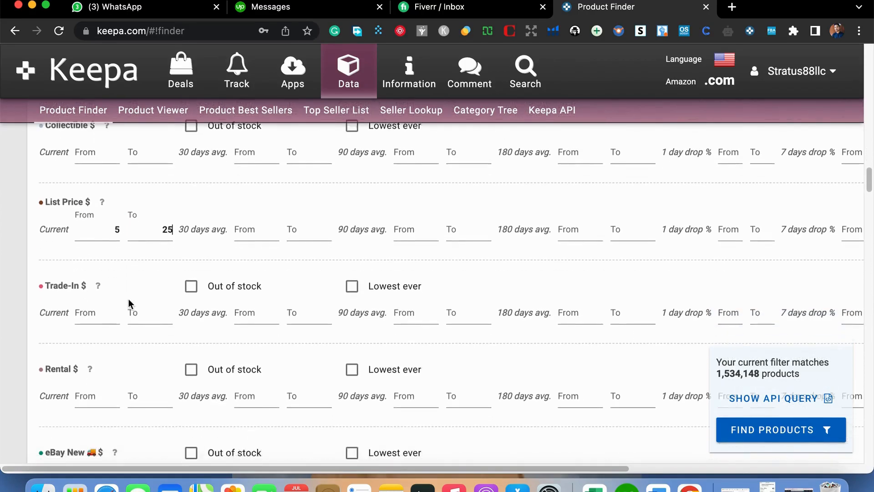
click(129, 299)
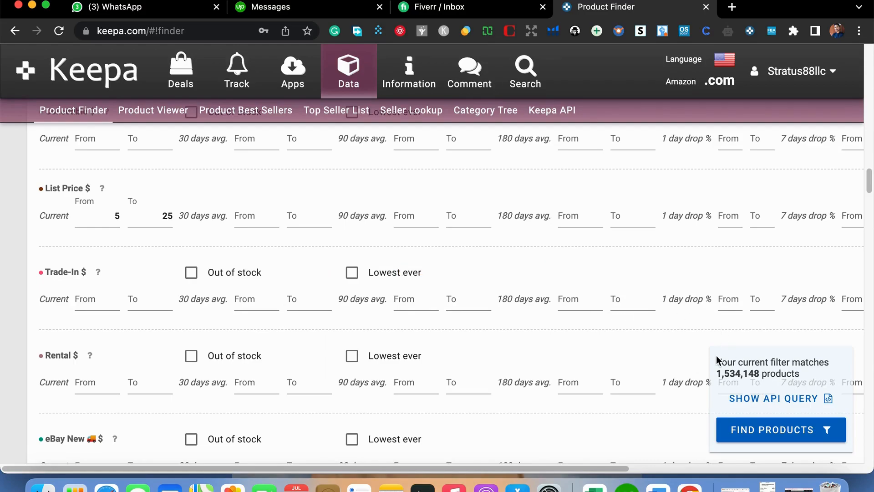
- Set the root category filter to Home & Kitchen
scroll(106, 277, down, 2)
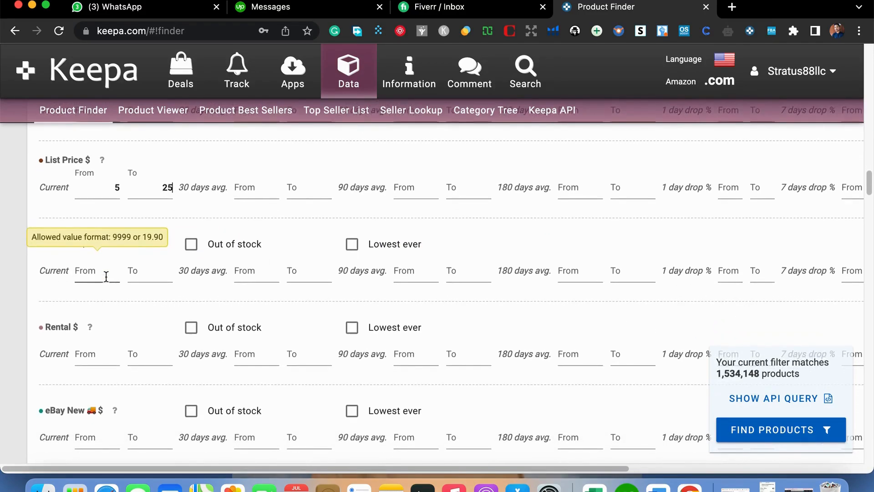
scroll(106, 277, down, 1)
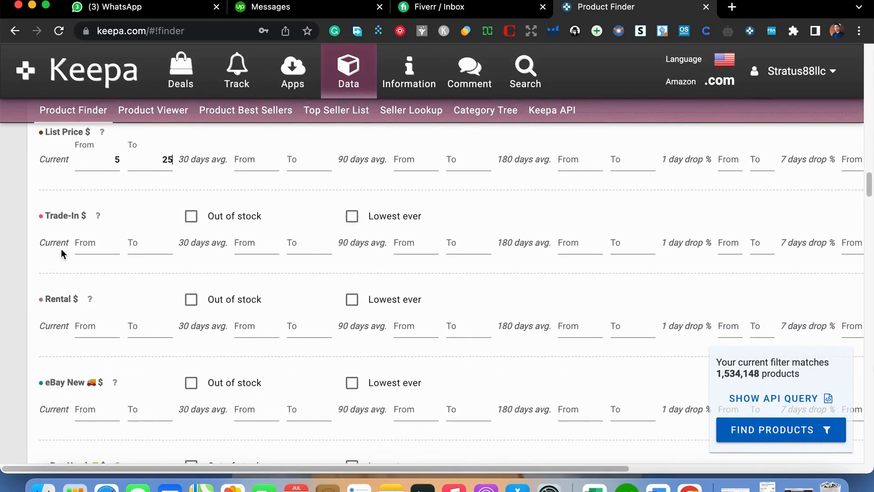
scroll(108, 299, down, 4)
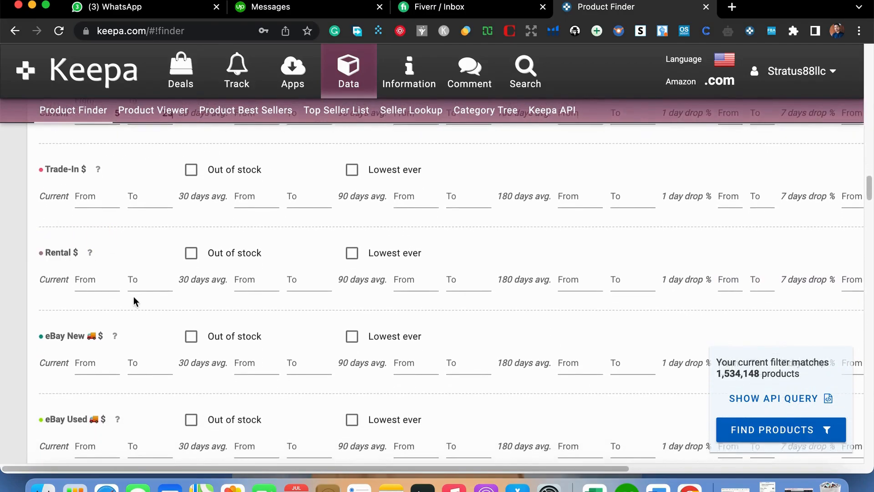
scroll(130, 305, down, 6)
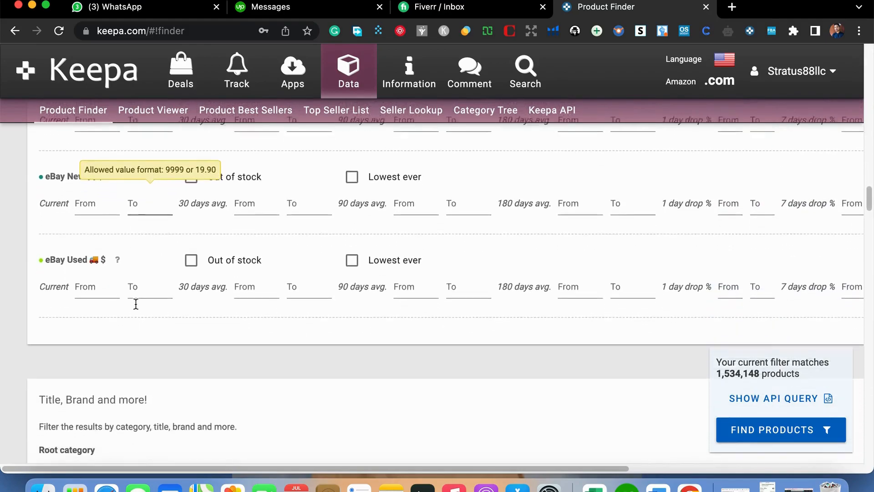
scroll(138, 303, down, 8)
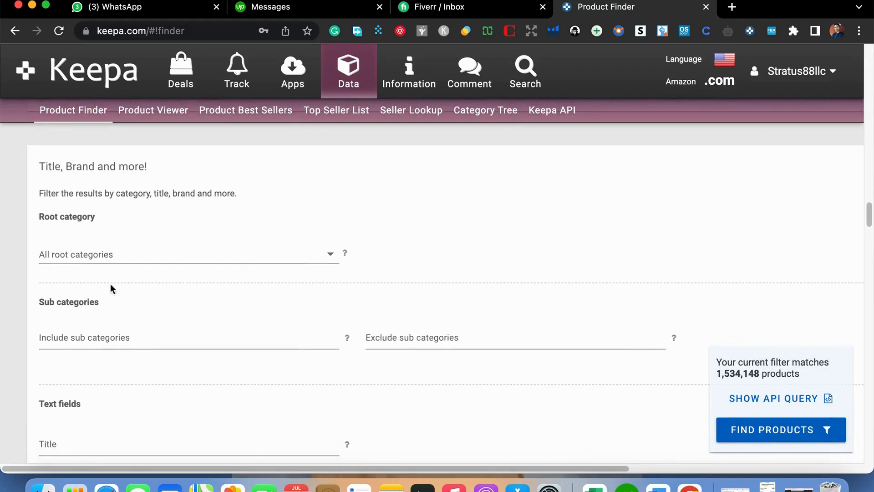
click(112, 256)
click(282, 251)
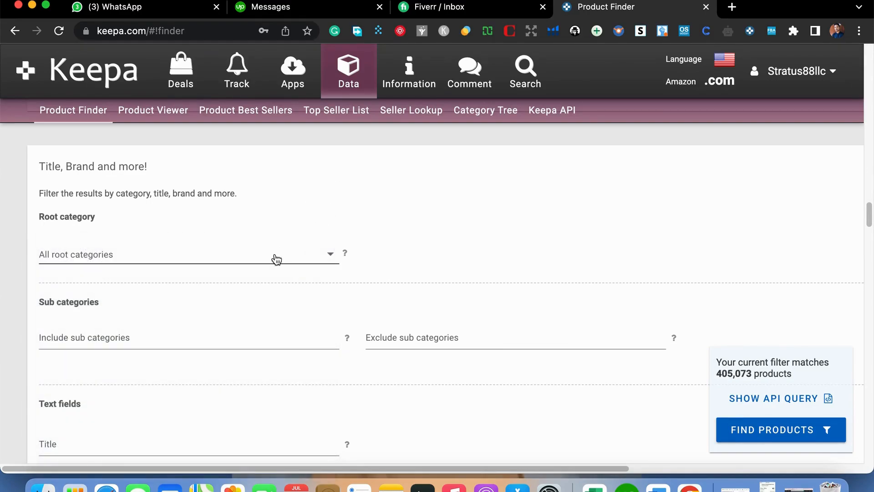
click(273, 257)
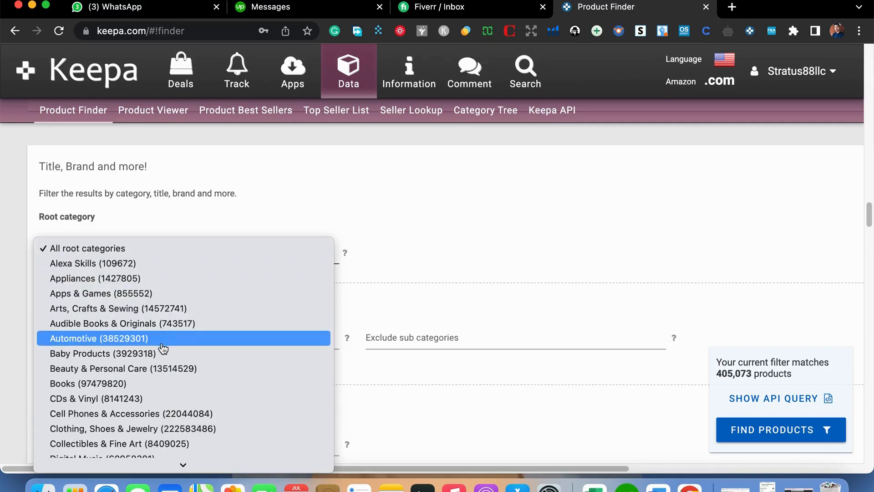
scroll(169, 357, down, 5)
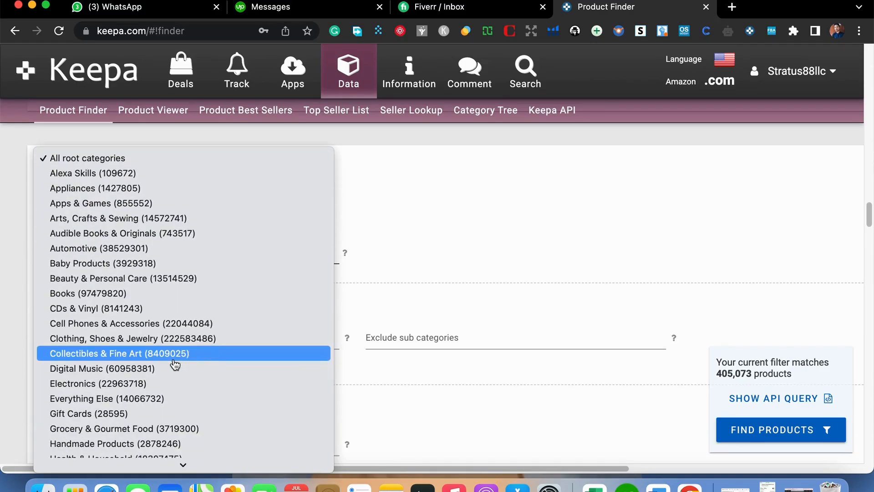
scroll(175, 364, down, 5)
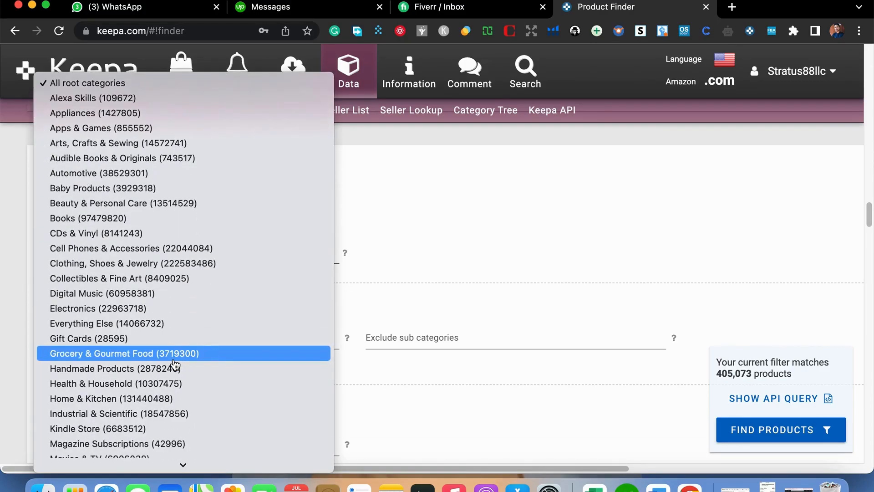
scroll(109, 401, down, 5)
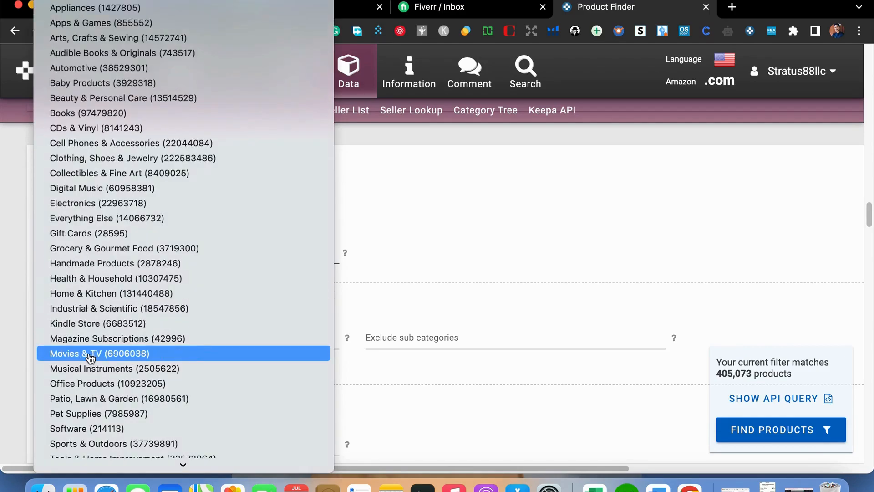
click(139, 293)
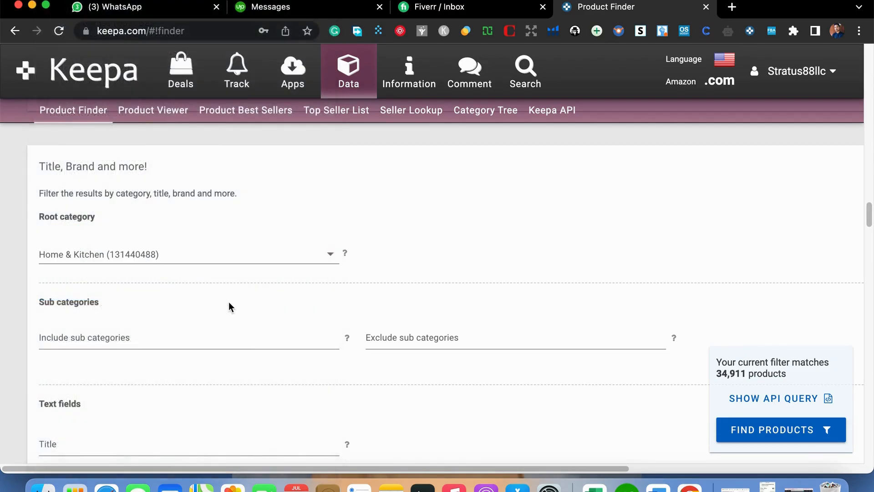
- Set the current New Offer Count range from 4 to 15
scroll(220, 302, down, 1)
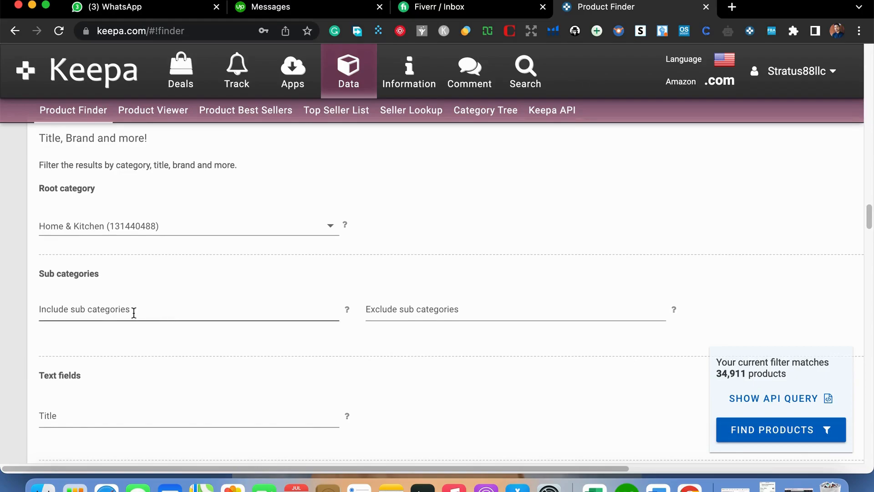
scroll(133, 312, down, 4)
scroll(137, 311, down, 6)
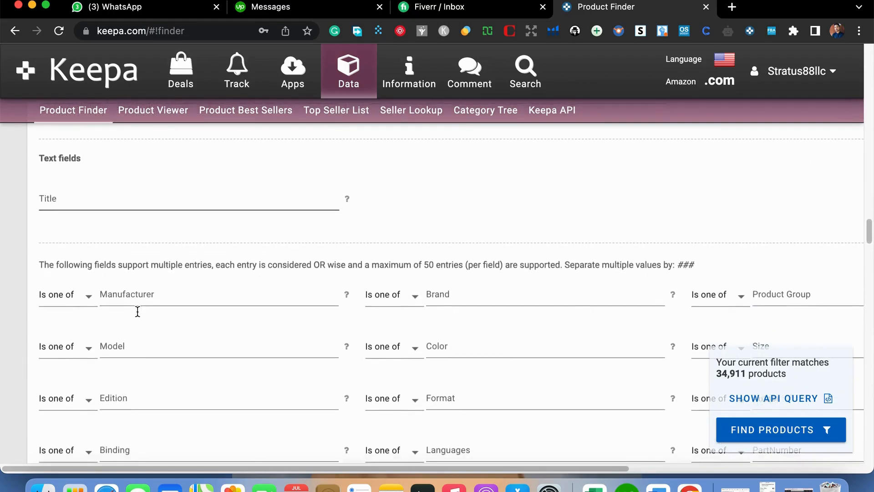
scroll(138, 312, down, 1)
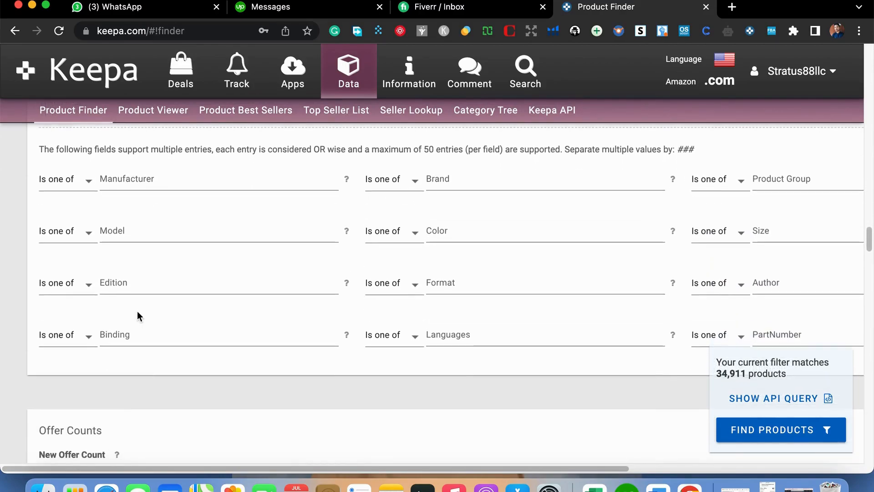
scroll(137, 310, up, 2)
scroll(137, 312, down, 10)
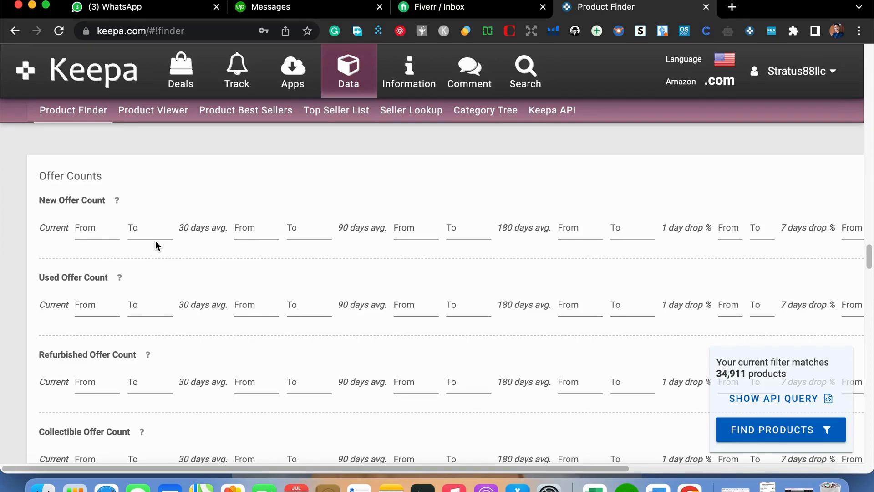
click(110, 230)
text(4)
click(145, 227)
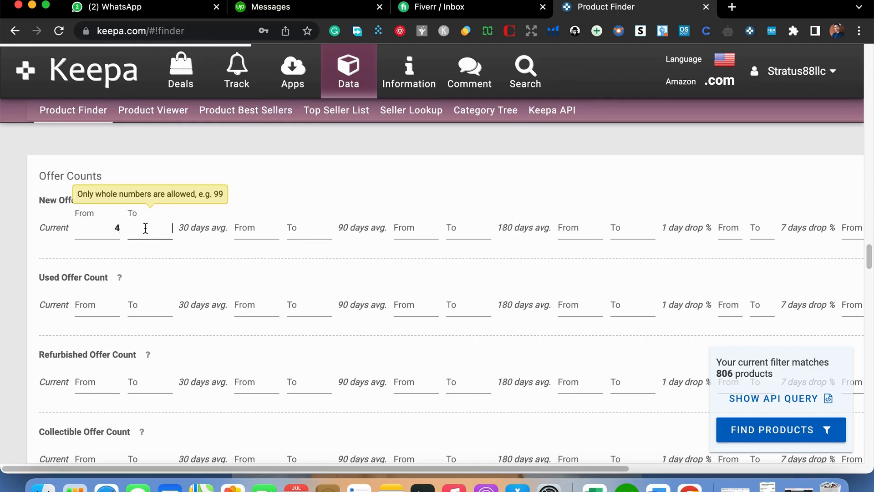
text(14)
key(BackSpace)
text(5)
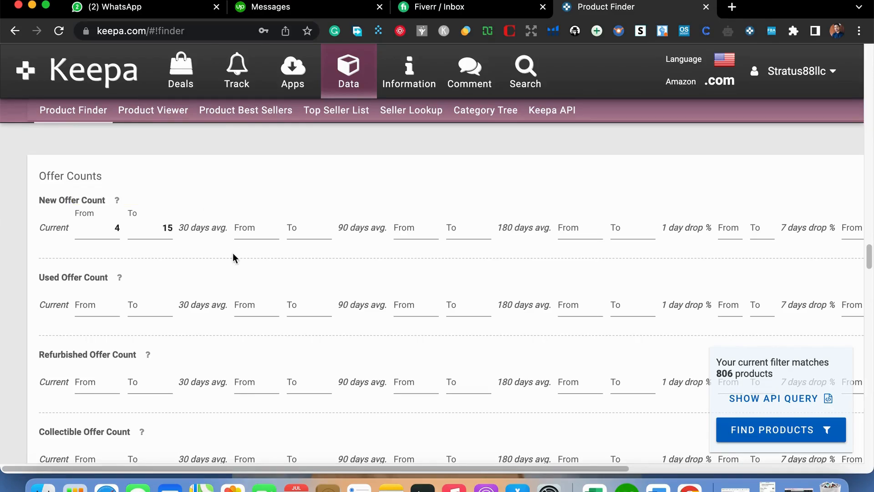
- Restrict the Buy Box Seller filter to 3rd Party sellers
scroll(288, 289, down, 5)
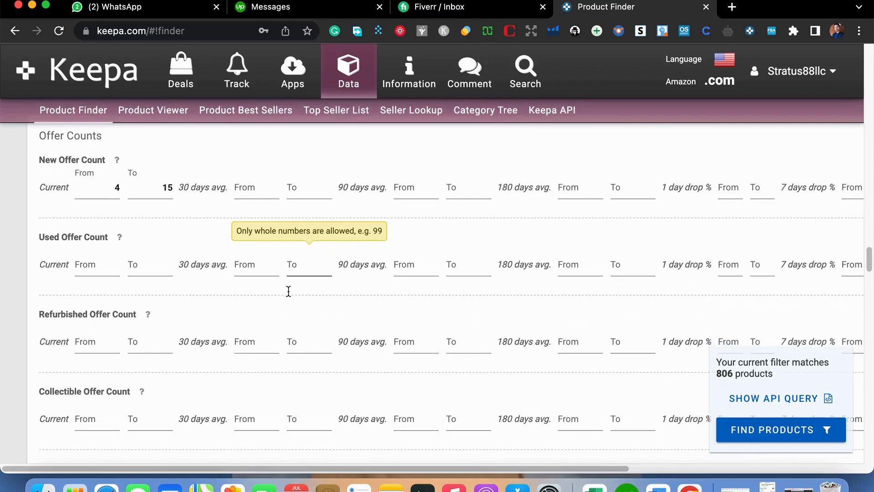
scroll(288, 296, down, 5)
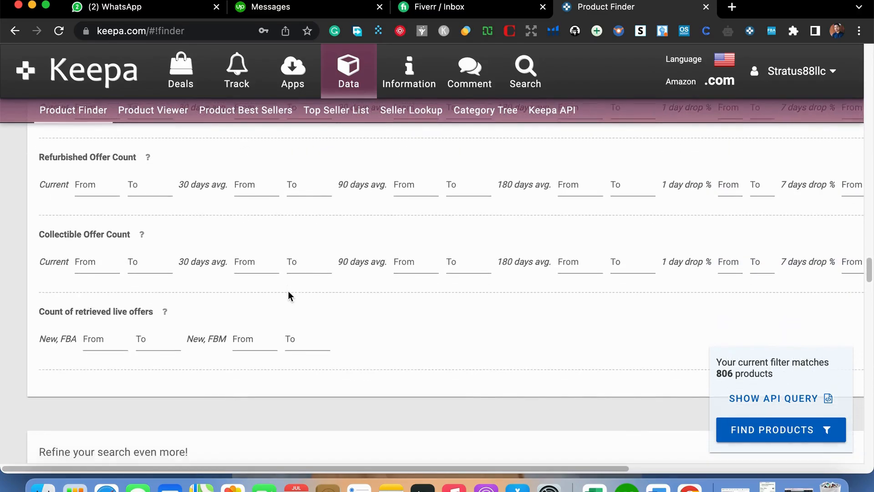
scroll(290, 296, down, 4)
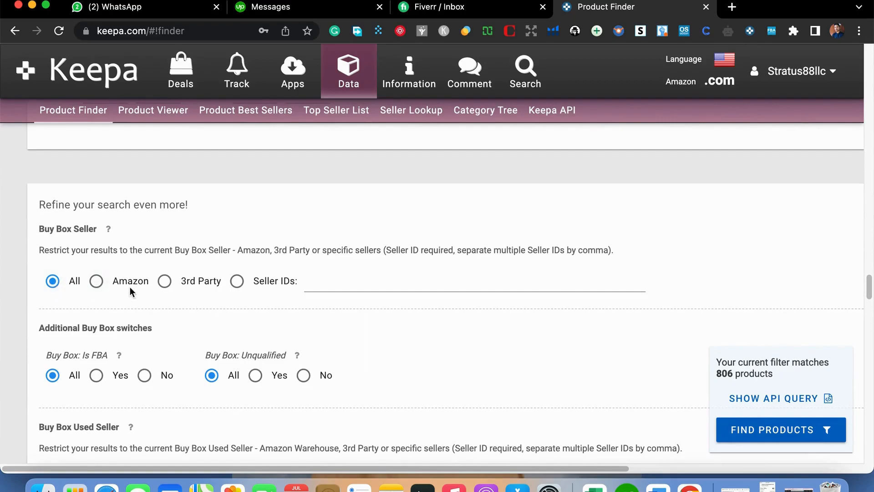
click(165, 281)
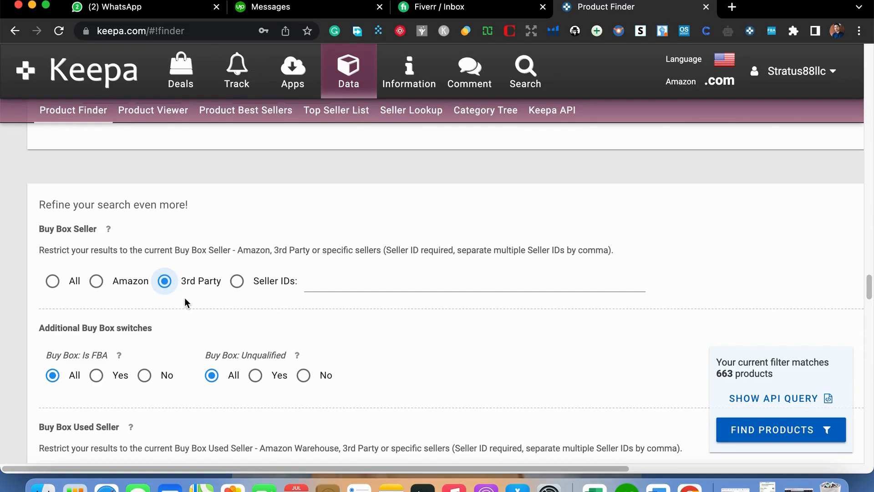
- Exclude digital products from the Product Type filter, keeping only physical products selected
scroll(156, 321, down, 2)
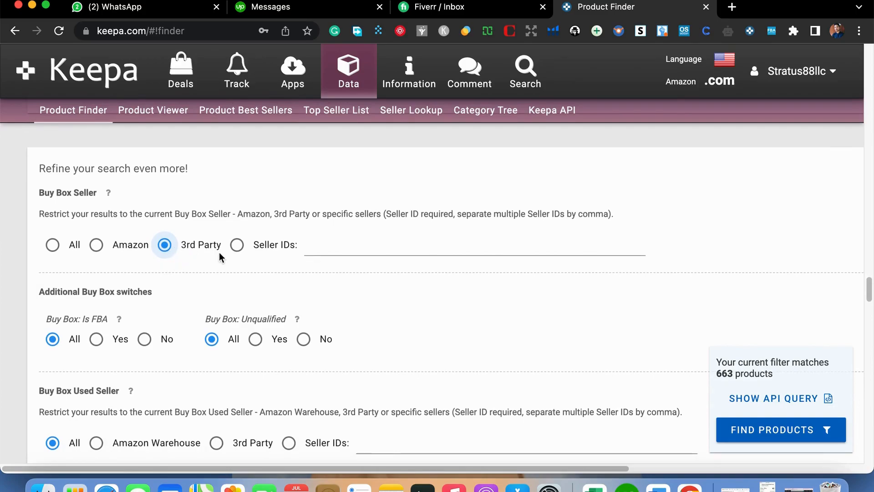
scroll(264, 291, down, 4)
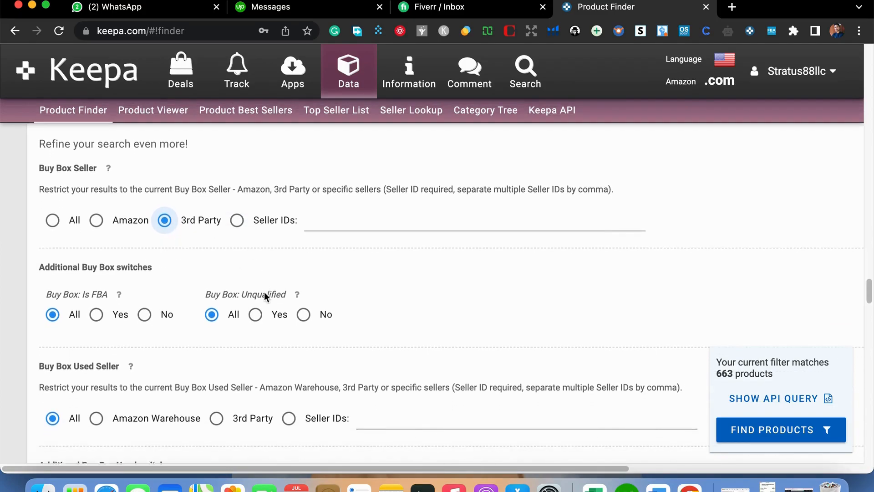
scroll(182, 337, down, 2)
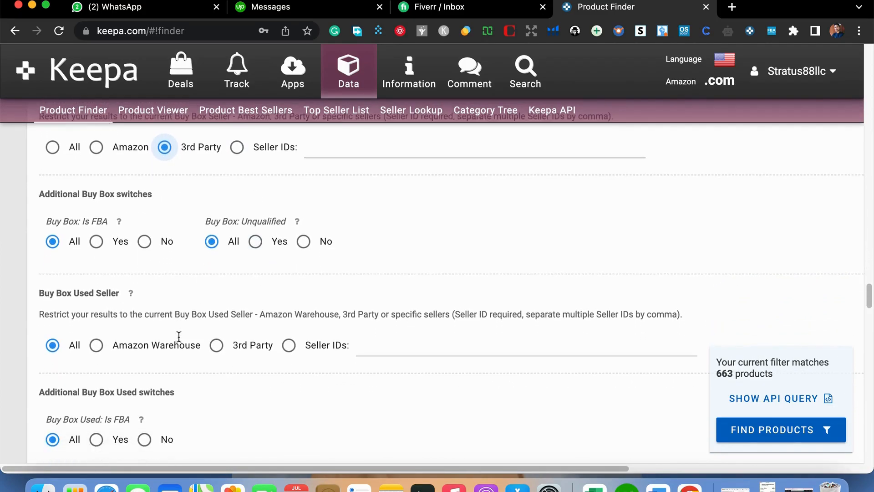
scroll(173, 339, down, 6)
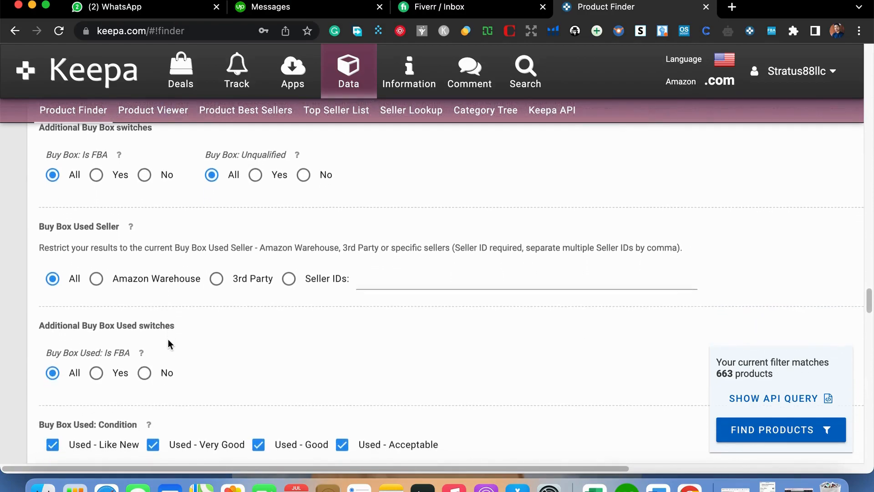
scroll(178, 344, down, 3)
scroll(178, 344, up, 2)
scroll(177, 345, down, 5)
scroll(178, 342, down, 10)
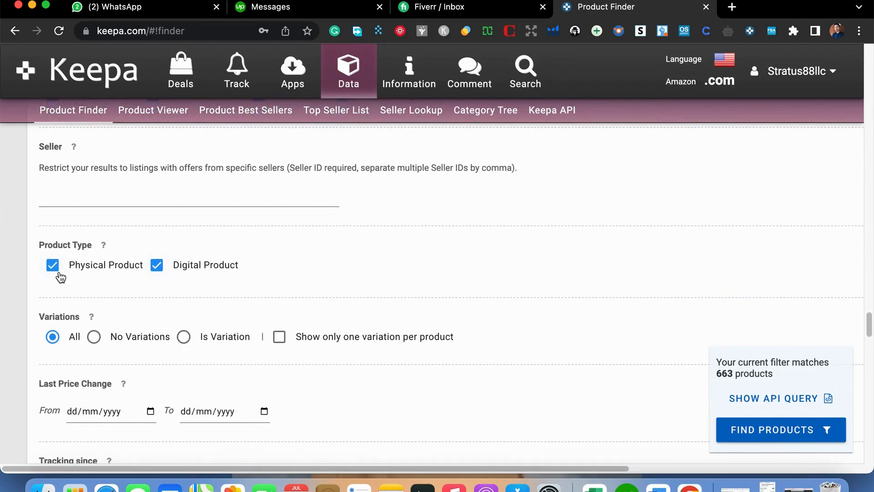
click(157, 266)
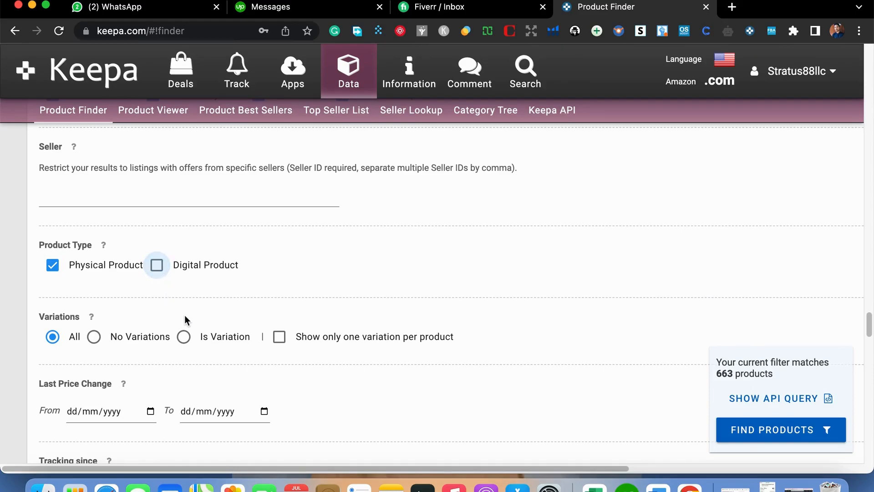
- Set the product Rating filter range from 4 to 5
scroll(185, 315, down, 1)
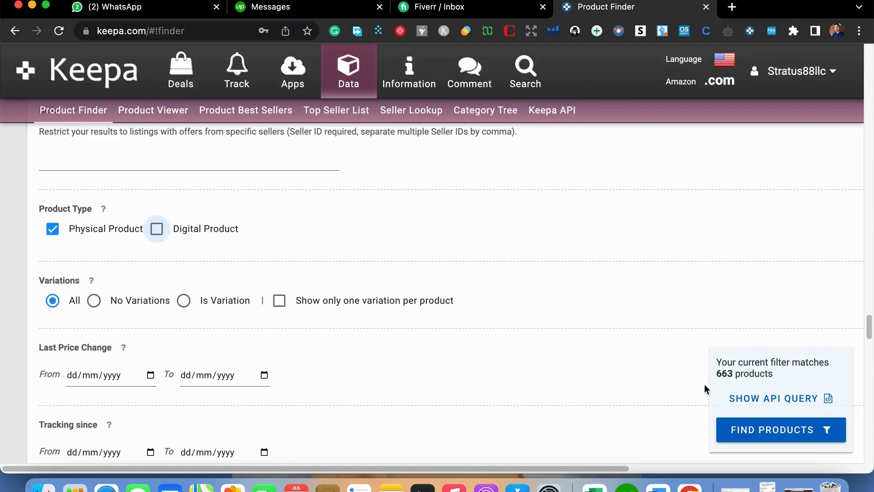
scroll(148, 328, down, 2)
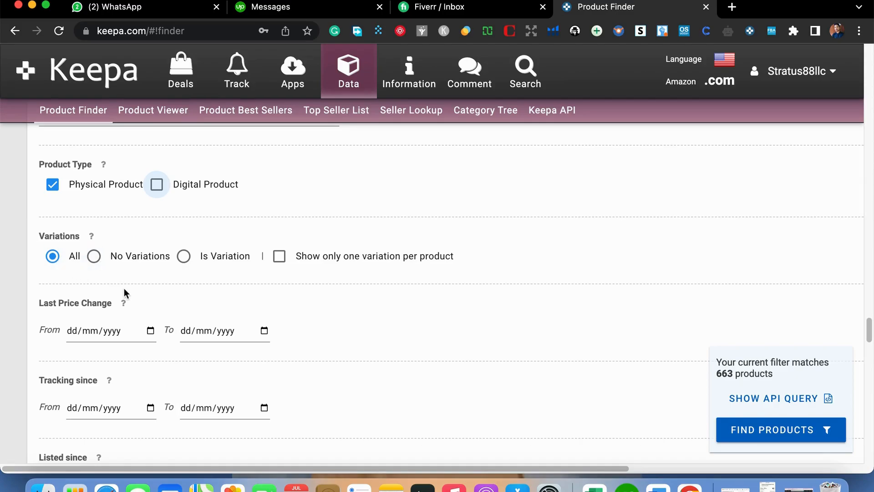
scroll(122, 291, down, 5)
scroll(135, 292, down, 4)
scroll(134, 286, down, 5)
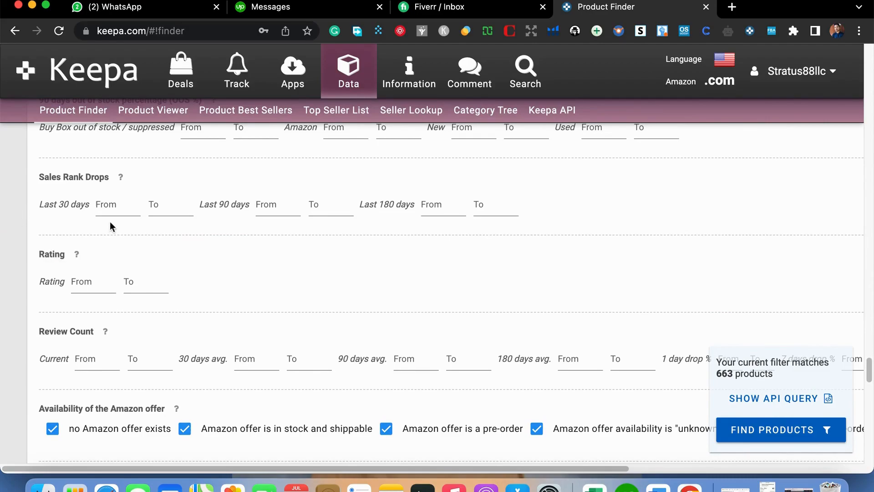
click(92, 287)
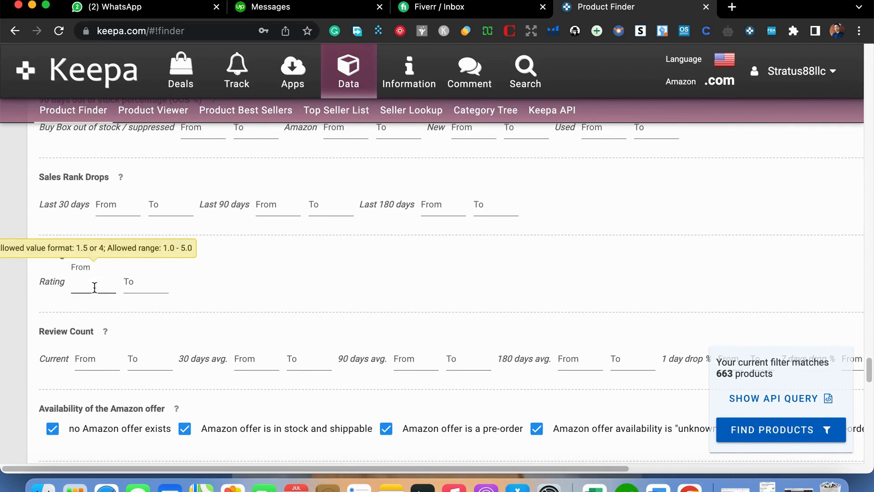
text(4)
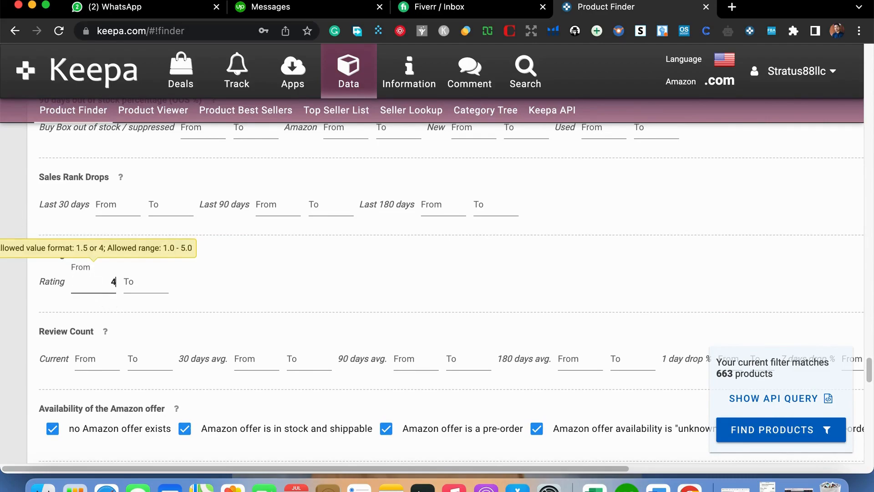
click(140, 288)
text(5)
- Try a current Review Count filter starting from 300 with no upper limit
scroll(68, 372, down, 2)
click(100, 309)
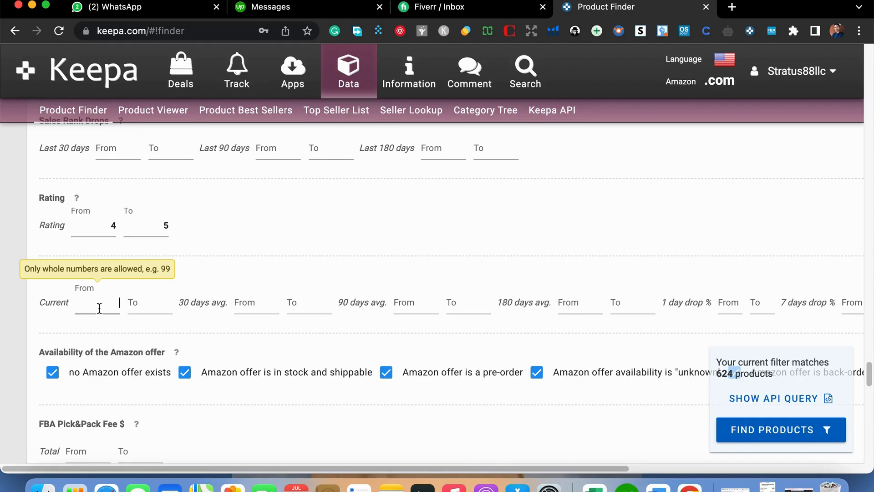
click(99, 308)
text(300)
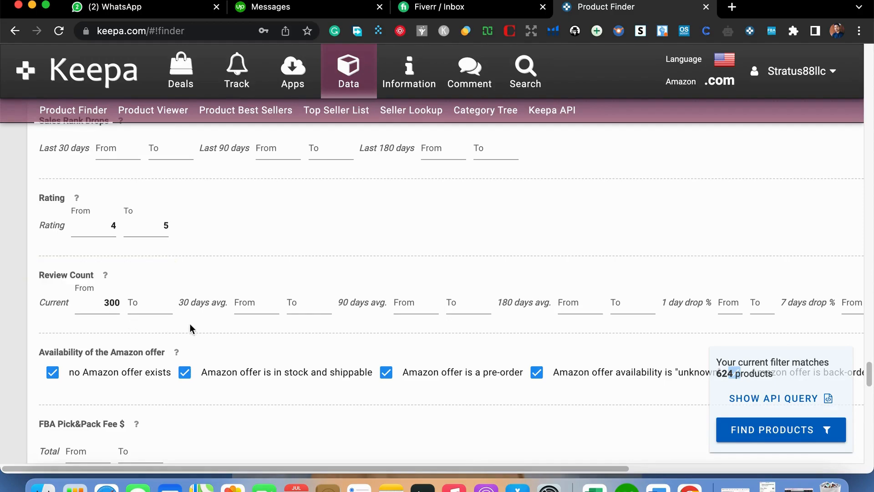
scroll(185, 344, down, 1)
scroll(186, 349, up, 1)
click(137, 303)
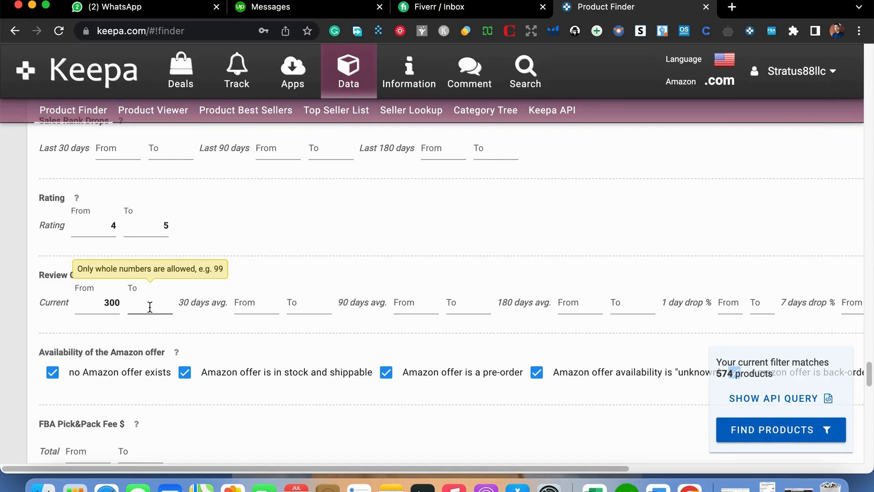
click(116, 306)
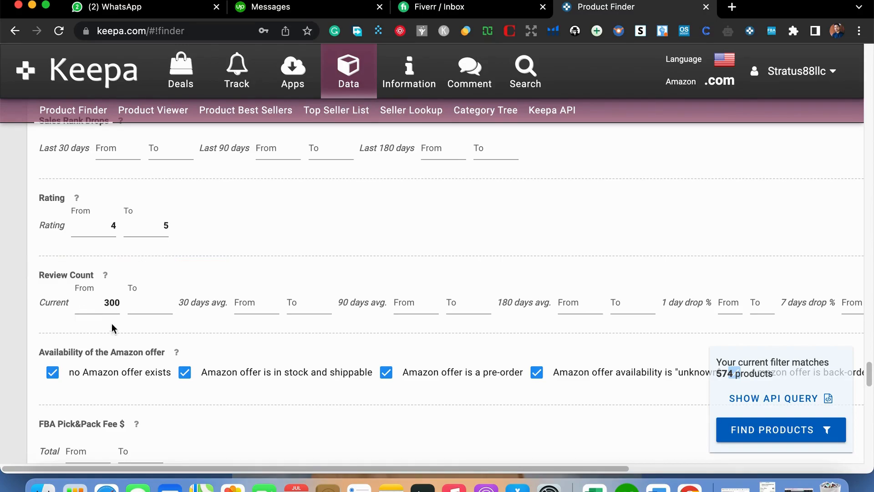
scroll(146, 326, down, 2)
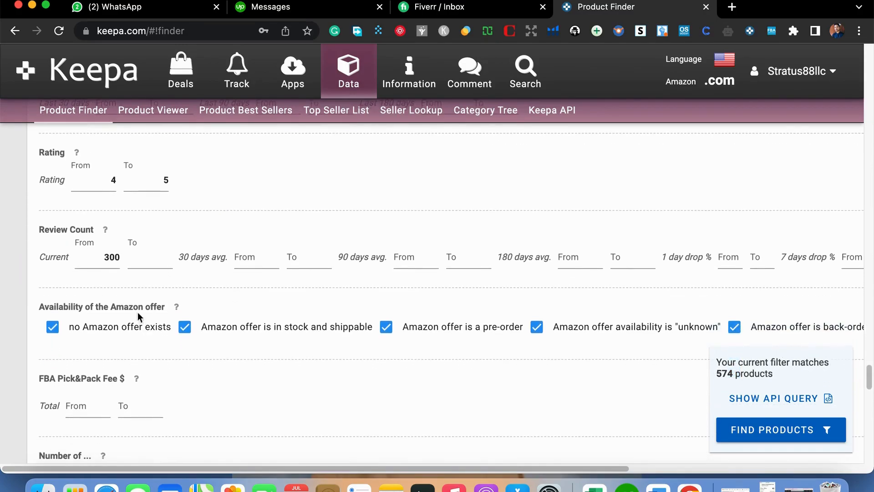
click(165, 267)
- Exclude Amazon offers that are in stock and shippable or a pre-order from the Amazon offer availability filter
scroll(365, 341, down, 3)
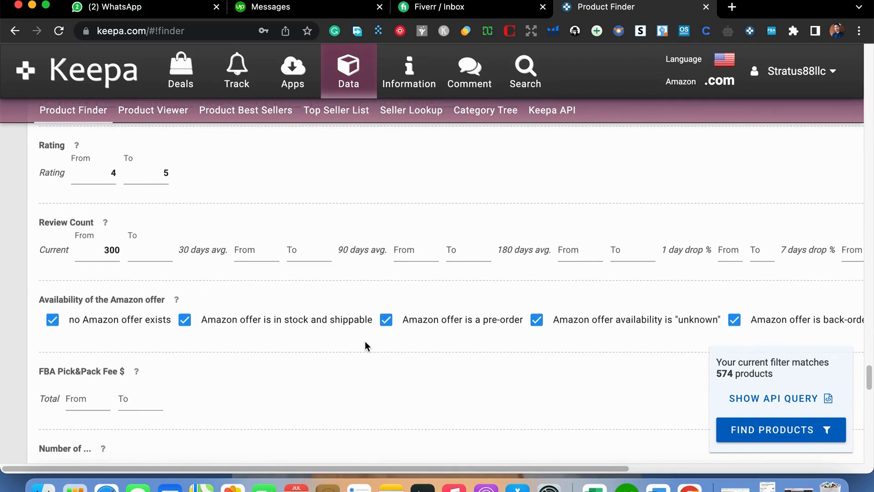
scroll(365, 341, down, 1)
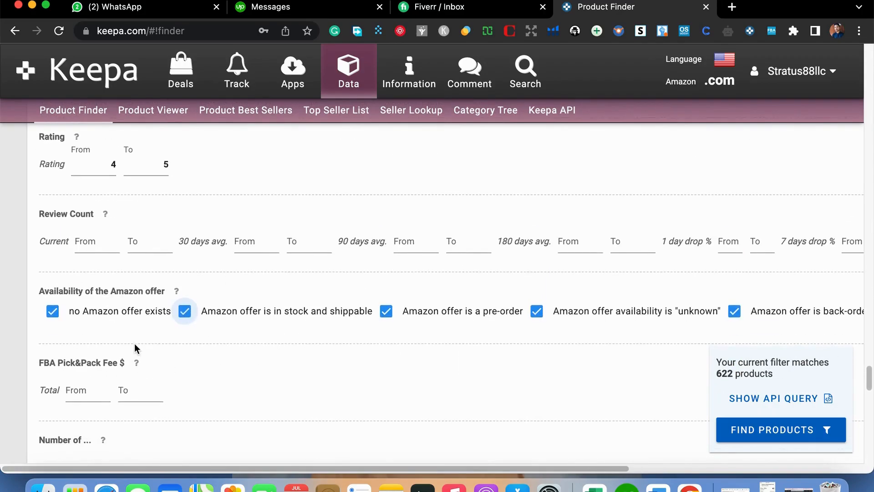
scroll(135, 343, down, 3)
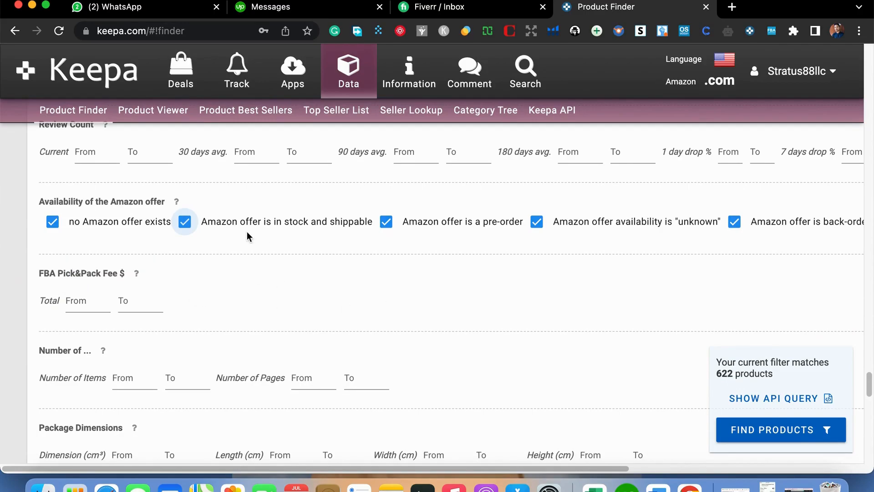
click(184, 222)
click(386, 223)
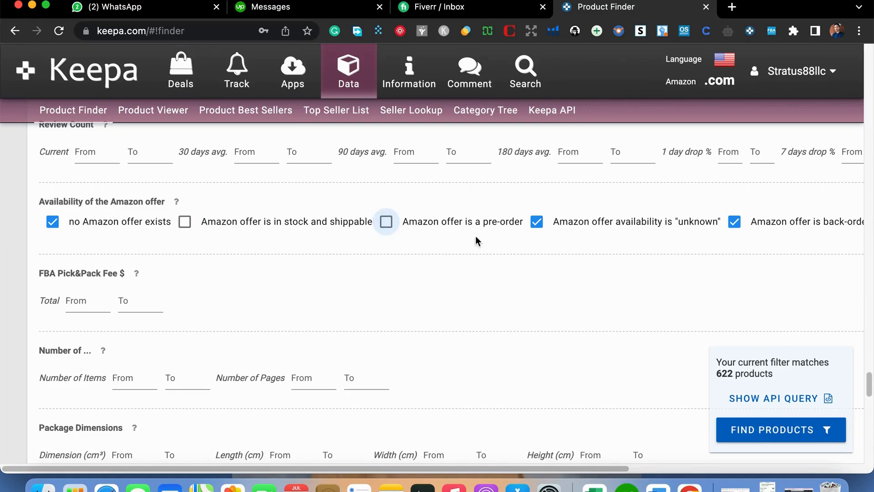
- Set the maximum package weight to 2000 g
scroll(445, 337, down, 5)
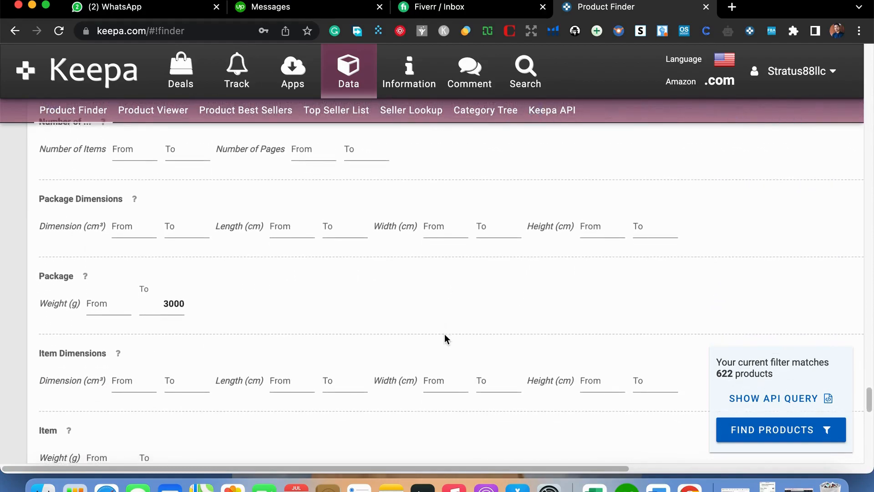
click(169, 301)
click(211, 312)
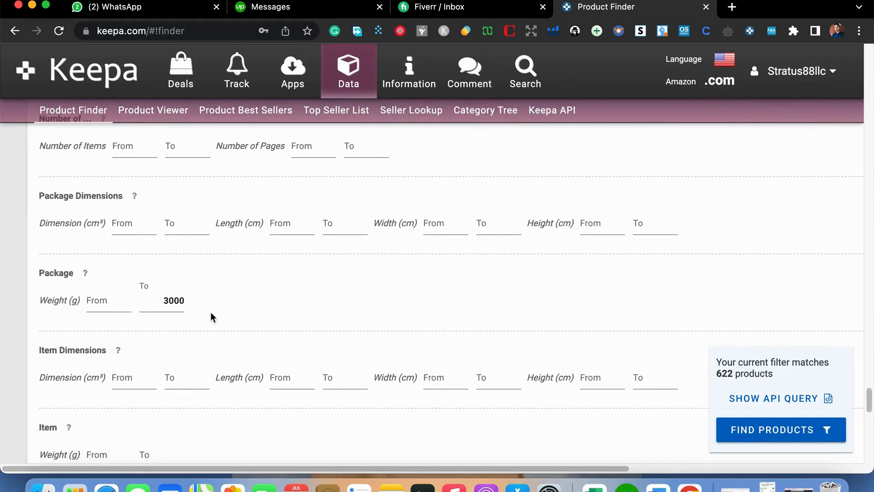
key(BackSpace)
scroll(364, 350, up, 1)
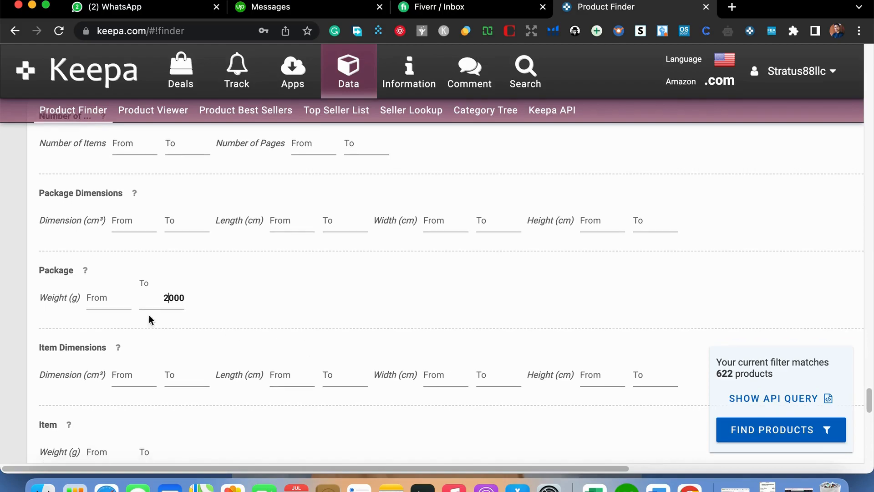
scroll(291, 316, down, 5)
scroll(292, 322, down, 6)
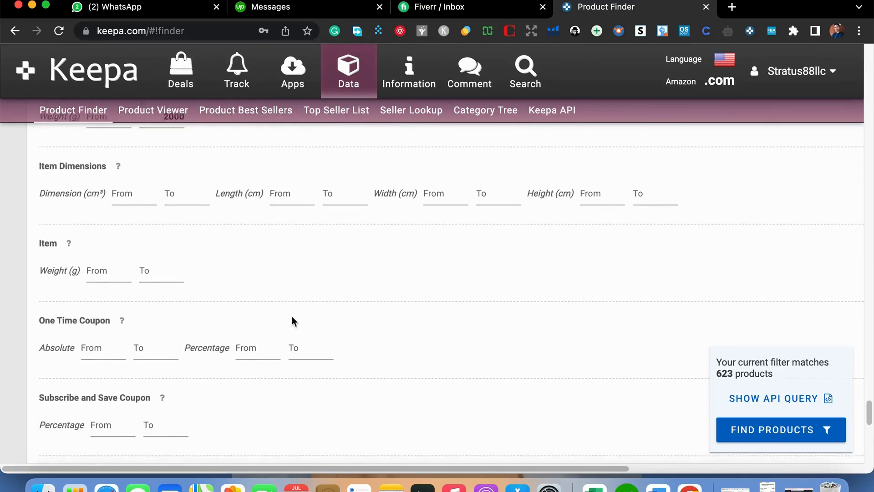
scroll(291, 316, up, 6)
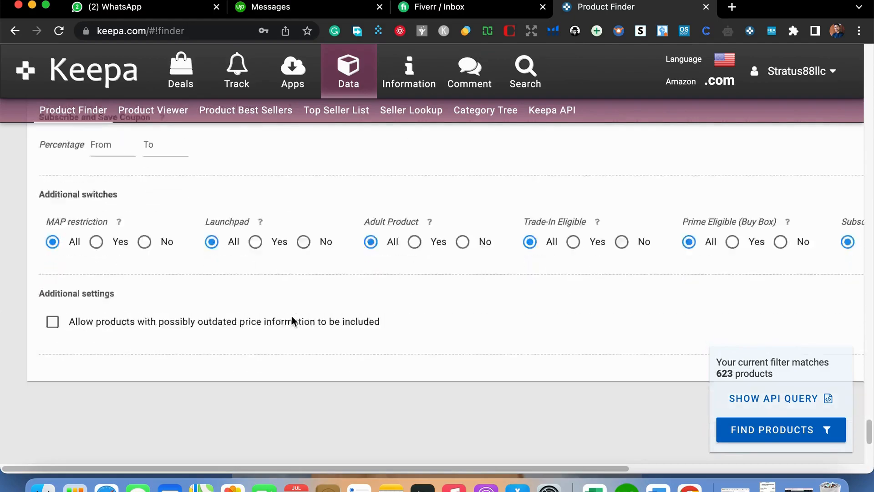
- Check the remaining coupon, switch and additional settings filters, leaving them at their defaults, and run the product search
scroll(261, 325, up, 1)
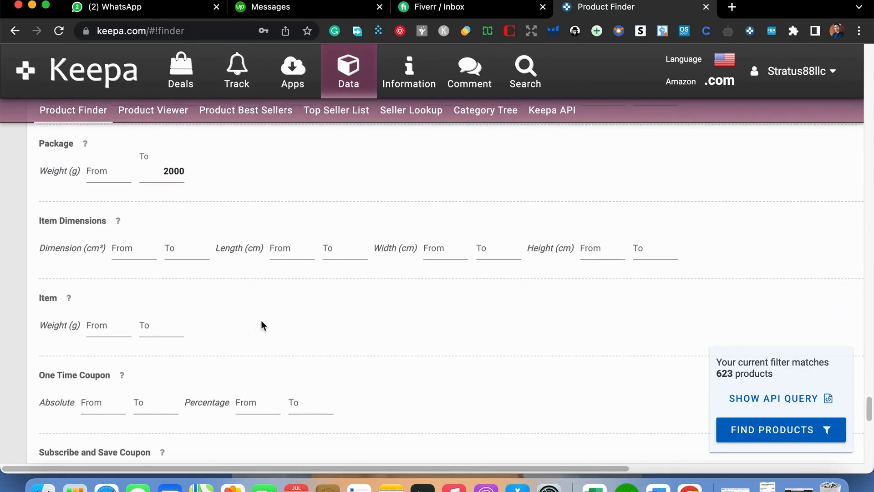
scroll(191, 323, down, 3)
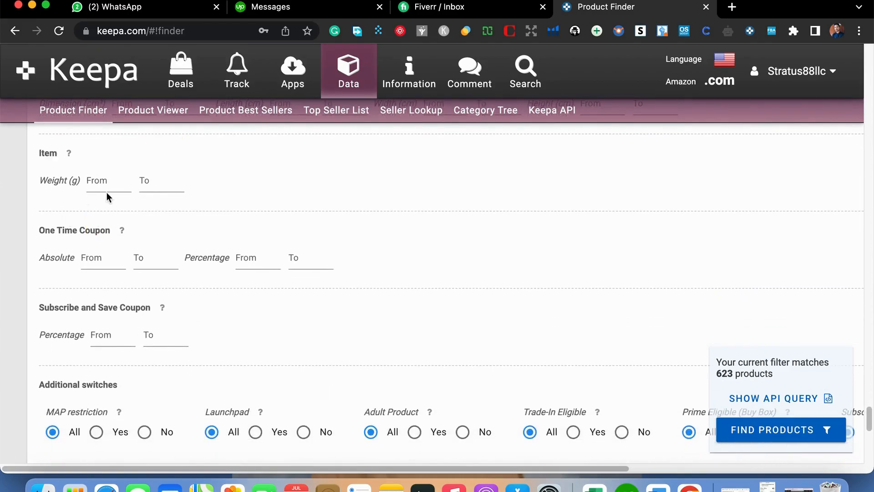
scroll(144, 319, down, 3)
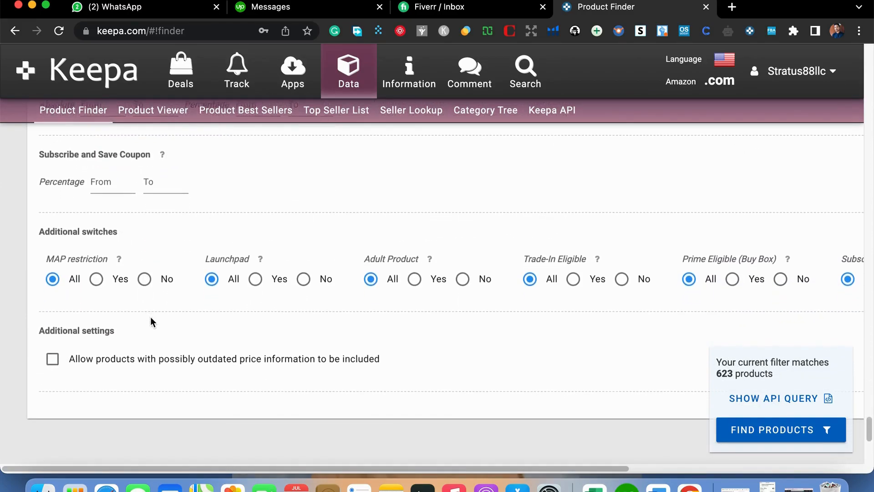
scroll(150, 317, down, 2)
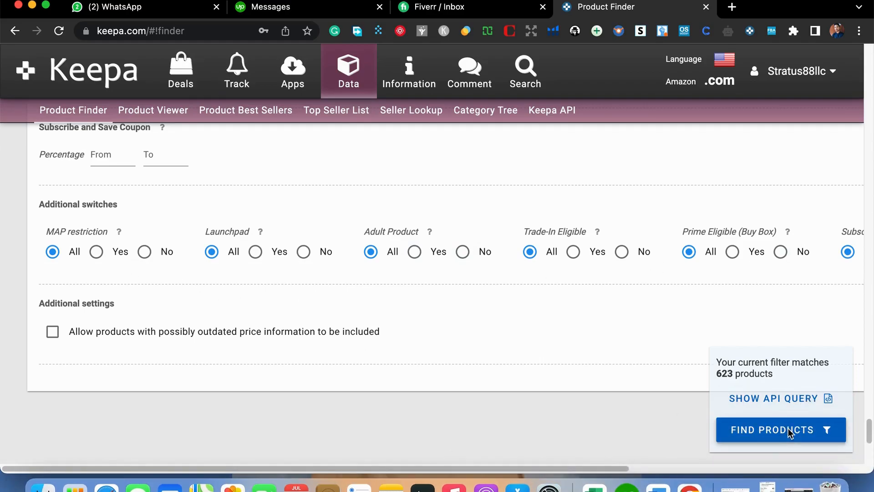
click(763, 436)
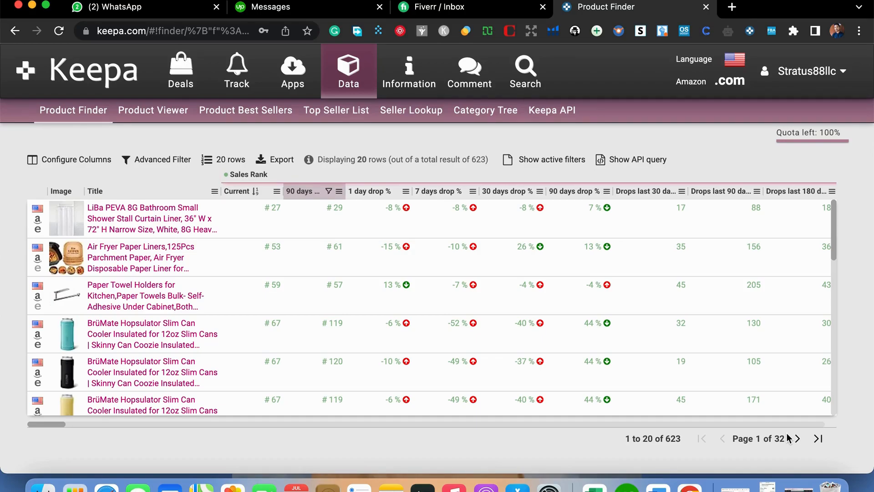
- Open the Amazon listing for the 125-piece Air Fryer Paper Liners and review its rating, price, size options and seller details
click(37, 258)
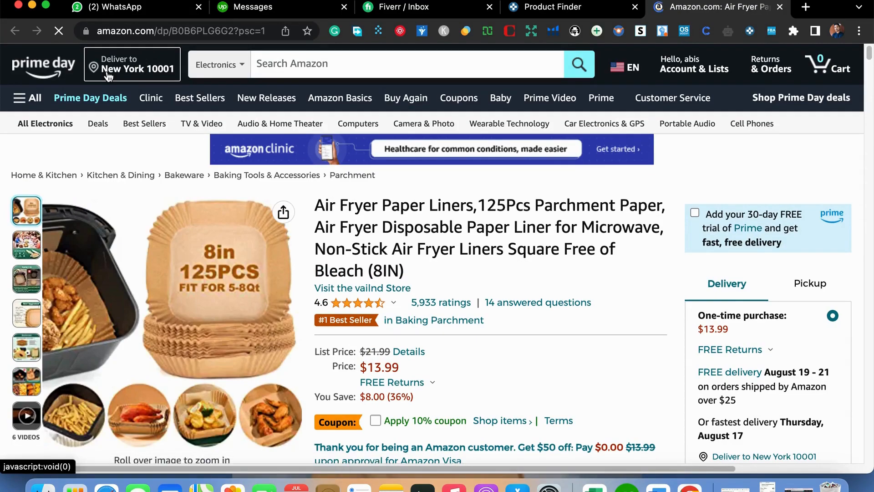
scroll(379, 306, down, 3)
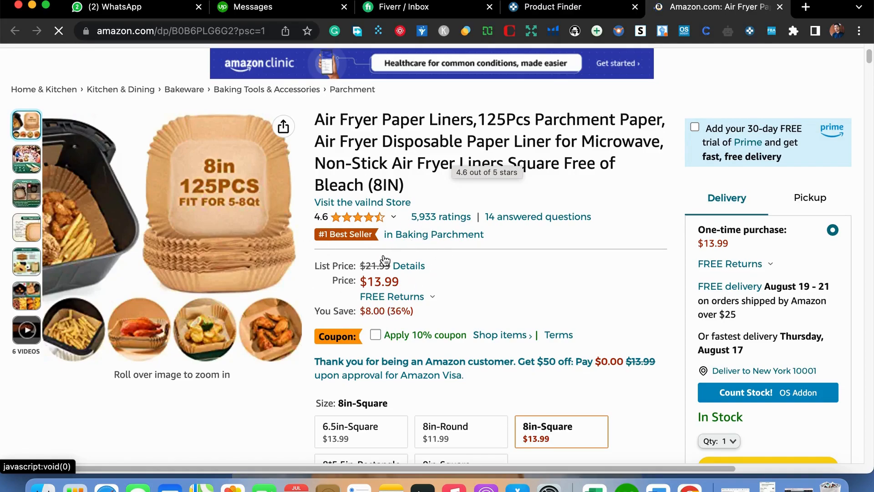
scroll(403, 309, down, 2)
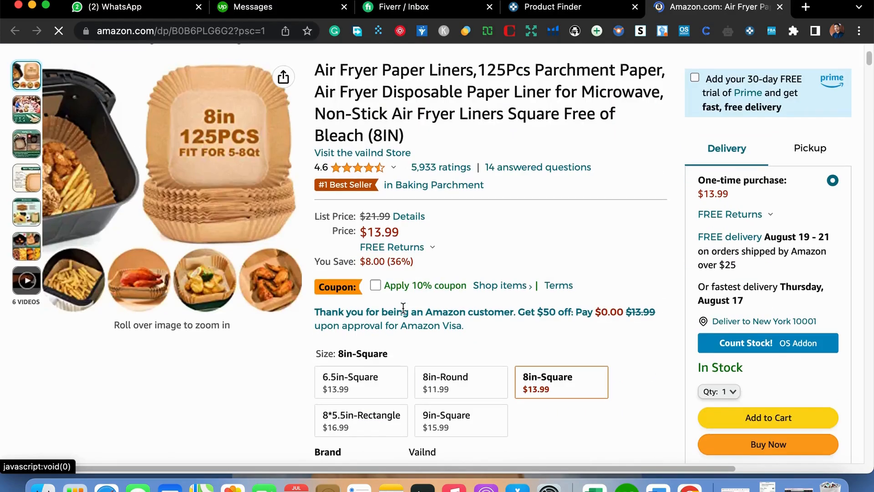
scroll(403, 308, down, 8)
scroll(403, 307, up, 10)
scroll(403, 308, down, 5)
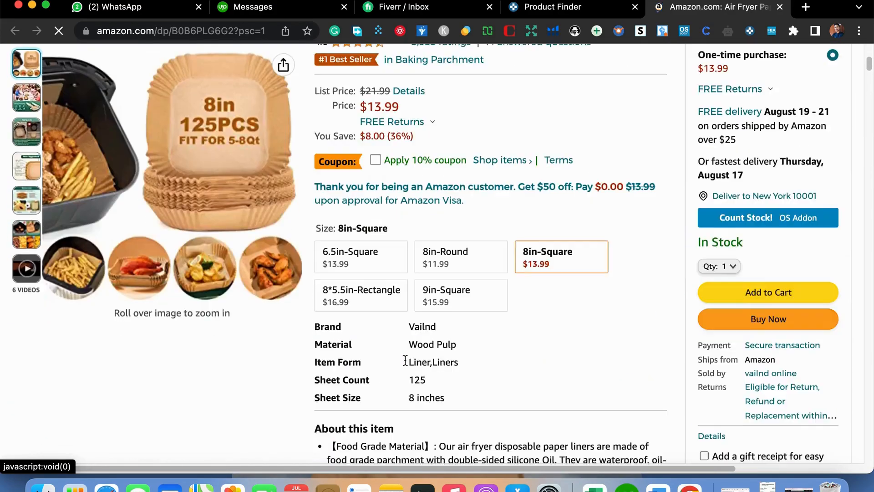
scroll(405, 360, down, 1)
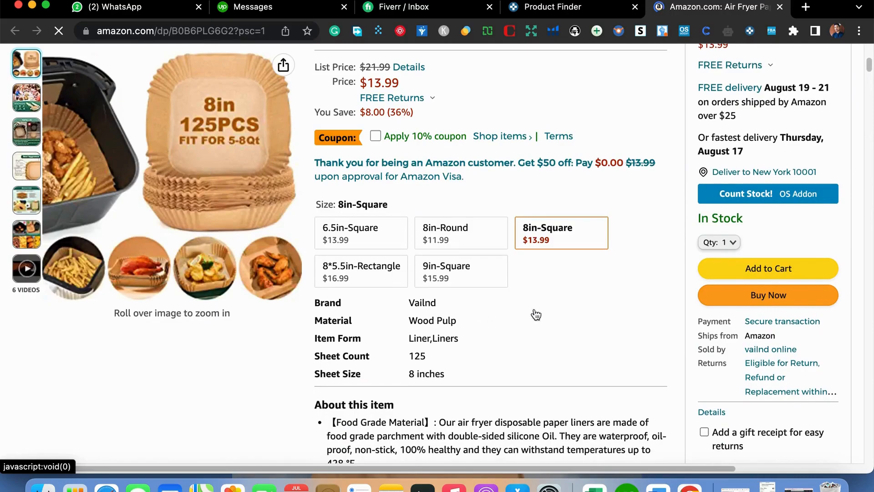
- Examine the air fryer liner listing's Keepa price history, sales rank and offer count charts, along with the other sellers' offers
scroll(538, 314, down, 10)
scroll(551, 314, down, 12)
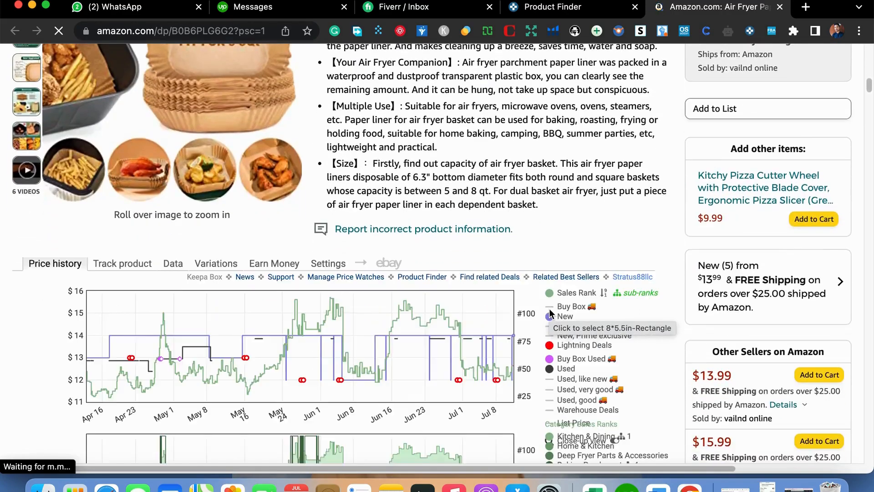
scroll(550, 313, down, 4)
scroll(550, 313, up, 5)
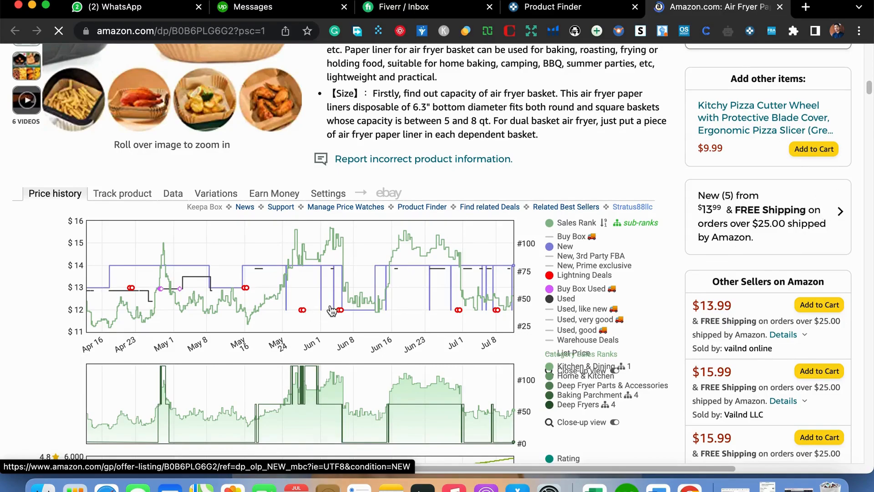
scroll(332, 311, down, 1)
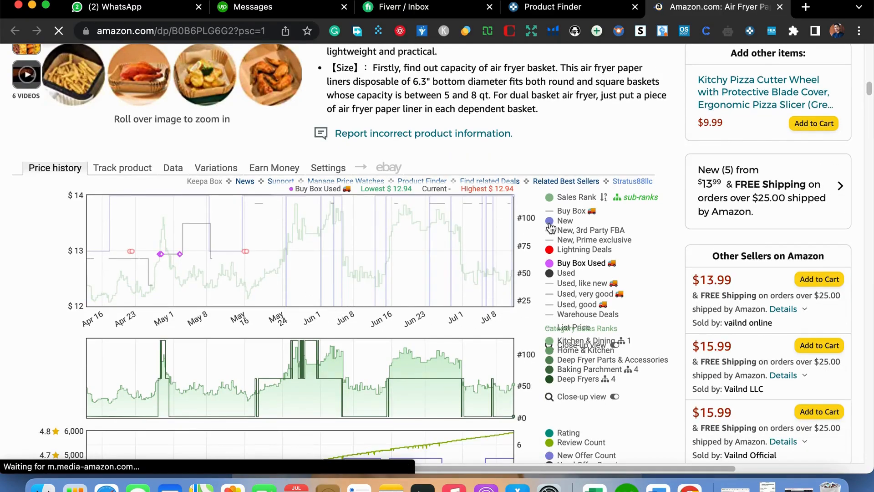
scroll(531, 325, down, 2)
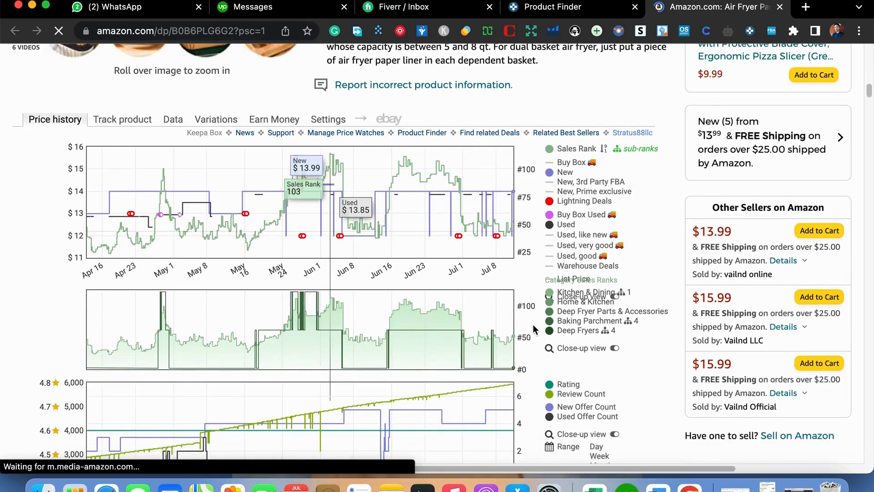
scroll(533, 324, down, 1)
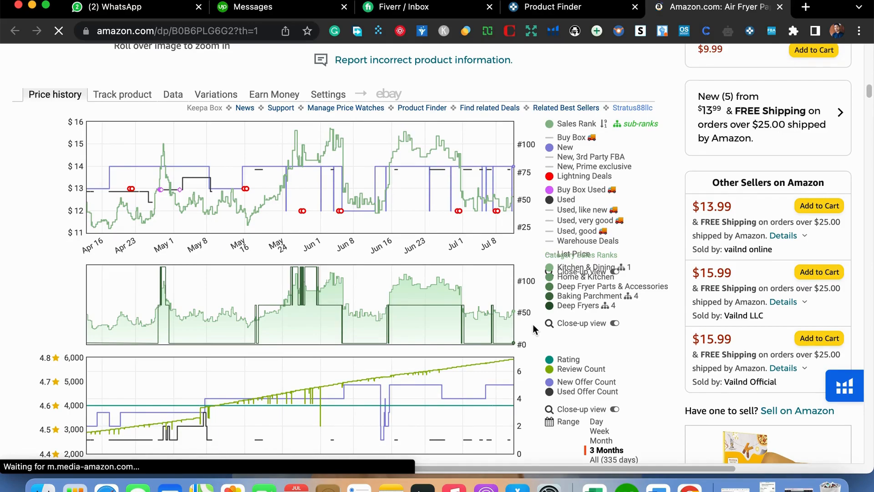
scroll(682, 275, up, 7)
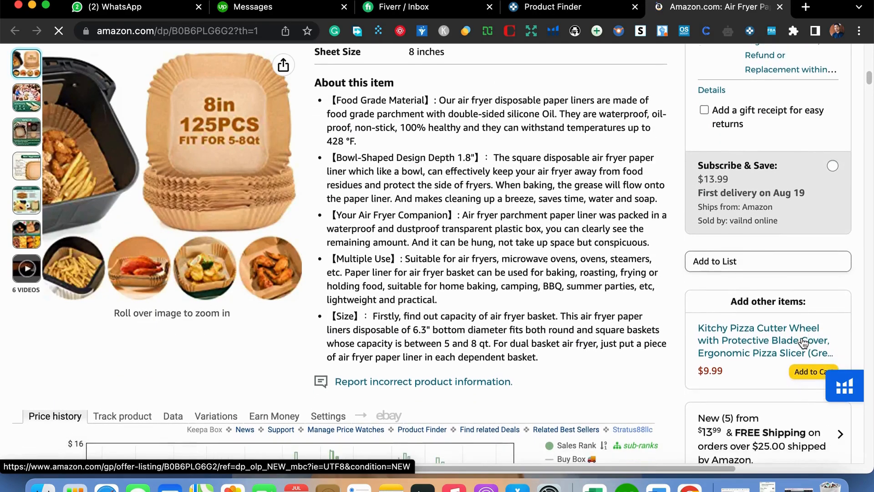
scroll(802, 349, down, 5)
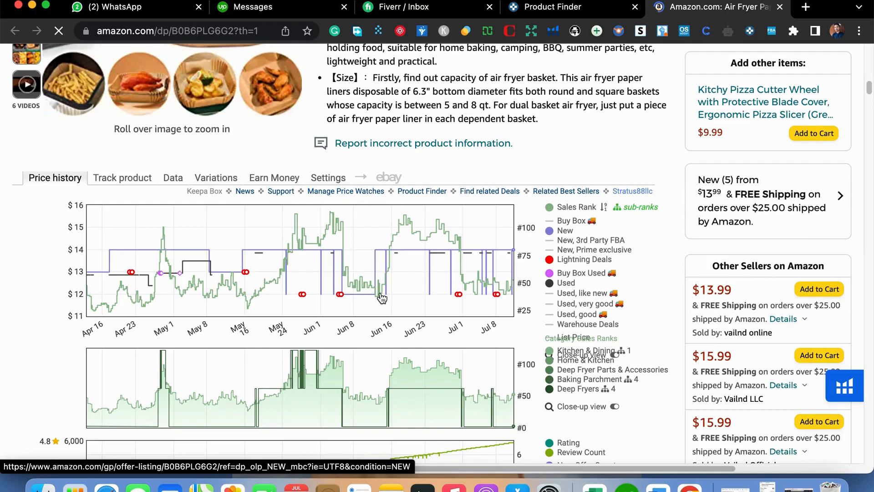
scroll(590, 310, down, 1)
- Return to the Product Finder results and browse further down the list for other candidate products
click(570, 2)
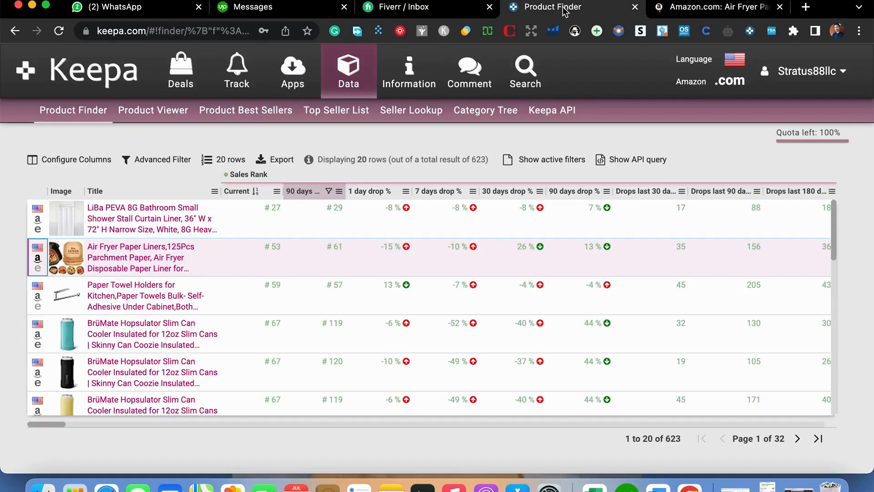
scroll(153, 321, down, 4)
scroll(153, 321, up, 1)
scroll(155, 321, down, 5)
scroll(157, 321, down, 3)
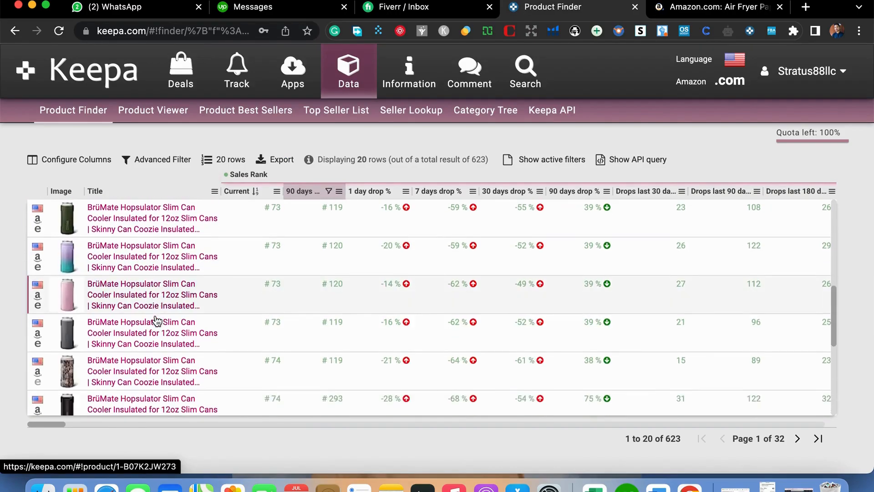